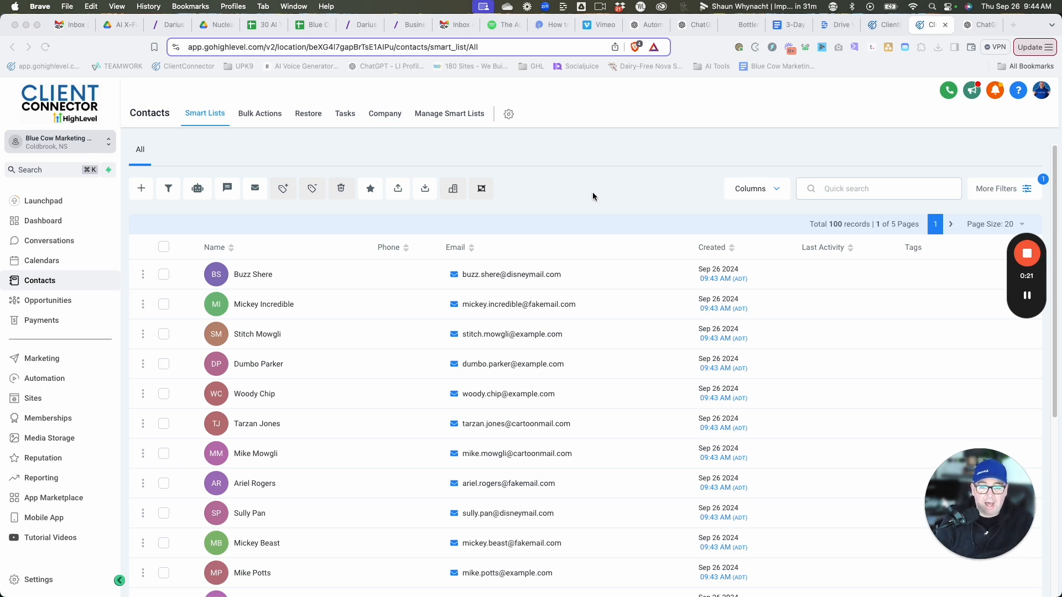
pyautogui.scroll(-5, 380, 279)
pyautogui.scroll(5, 381, 282)
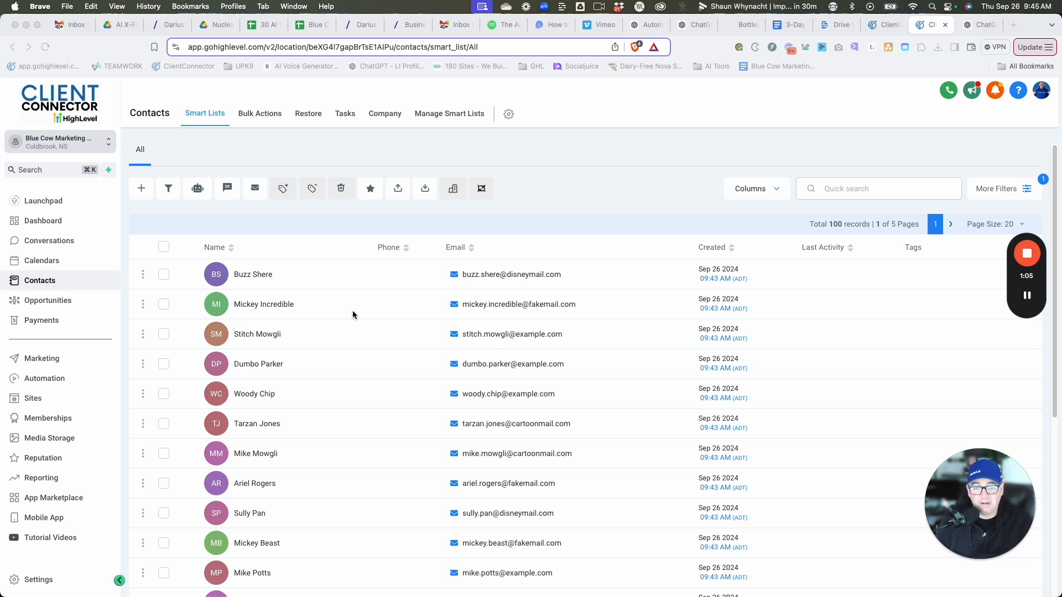
# - Bulk-delete the ten contacts in rows 5–11 and 17–19 of the contact list, confirming the deletion with DELETE
pyautogui.scroll(-5, 352, 310)
pyautogui.scroll(4, 349, 311)
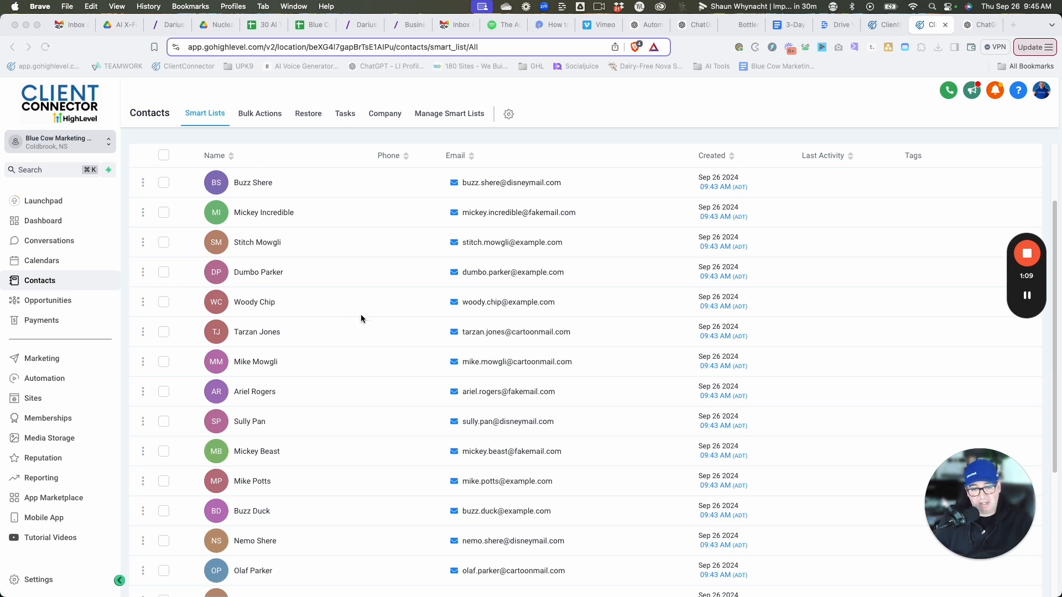
pyautogui.click(160, 318)
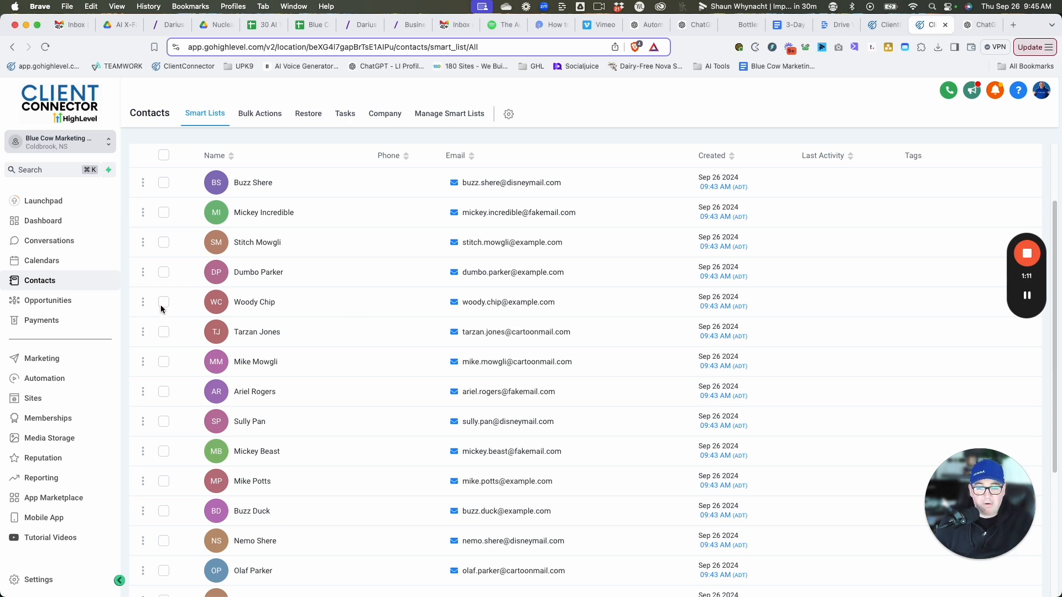
pyautogui.click(163, 302)
pyautogui.click(164, 333)
pyautogui.click(163, 362)
pyautogui.click(164, 392)
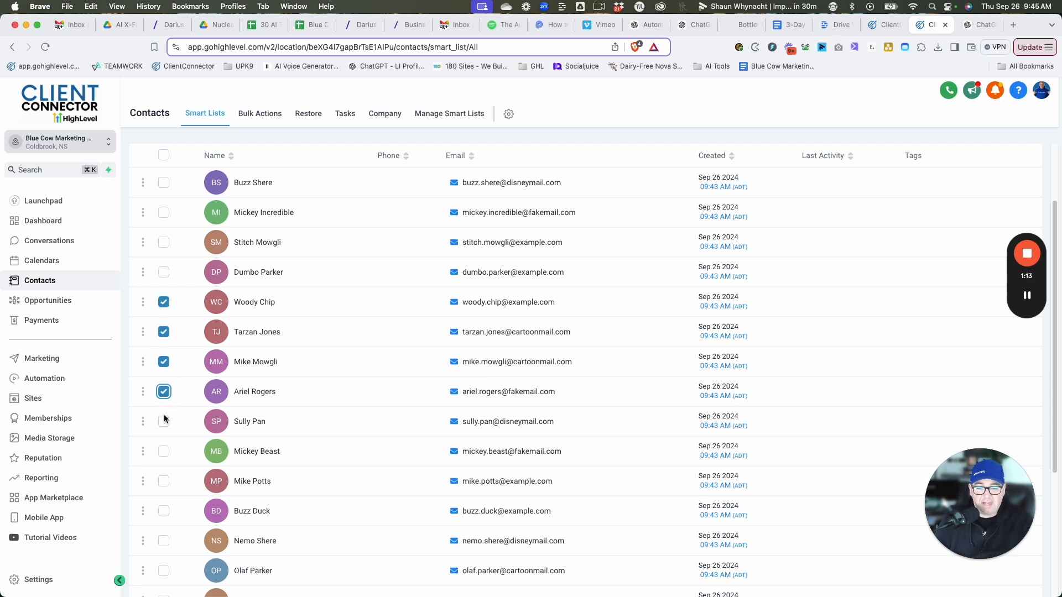
pyautogui.click(164, 421)
pyautogui.click(163, 451)
pyautogui.click(163, 481)
pyautogui.scroll(-4, 166, 471)
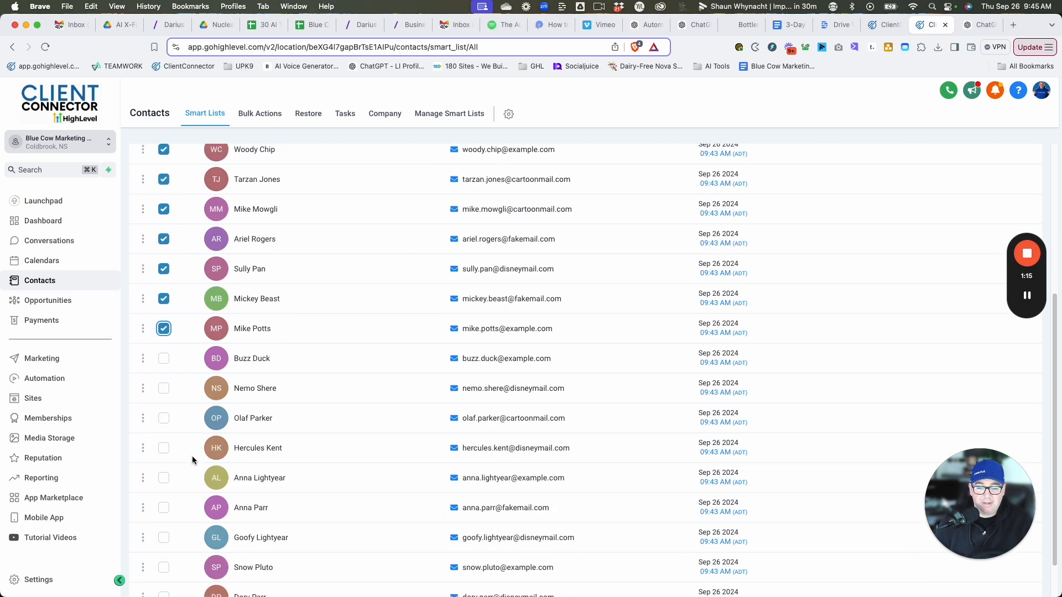
pyautogui.click(163, 459)
pyautogui.click(164, 519)
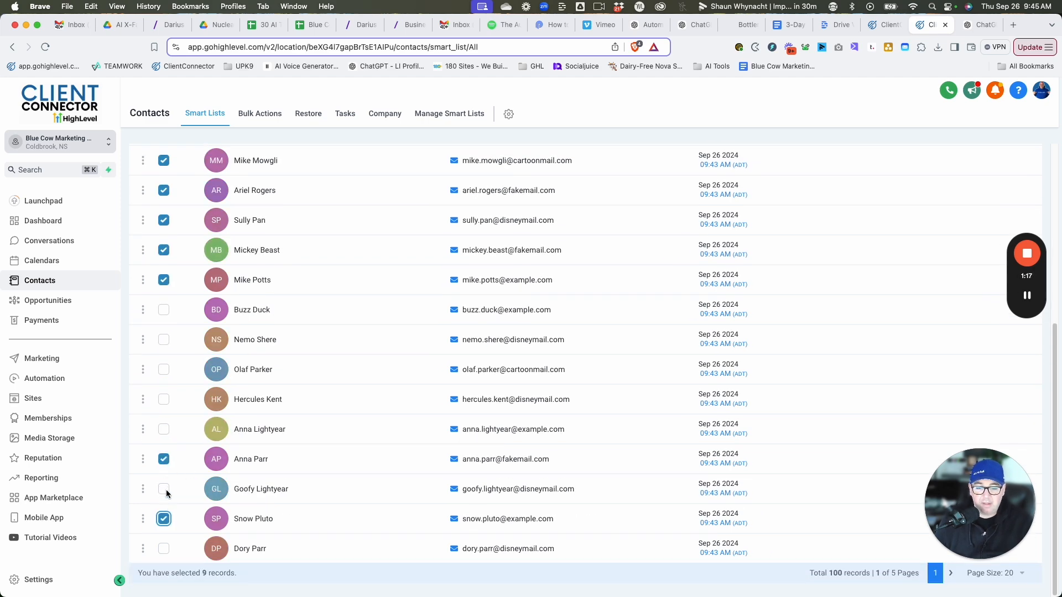
pyautogui.click(164, 489)
pyautogui.scroll(6, 411, 368)
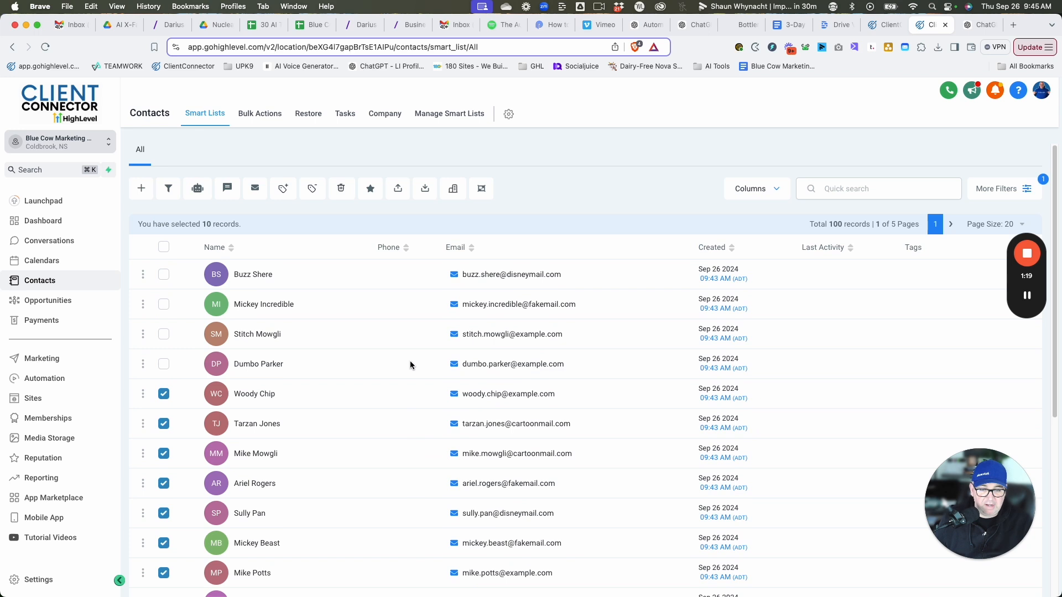
pyautogui.click(342, 189)
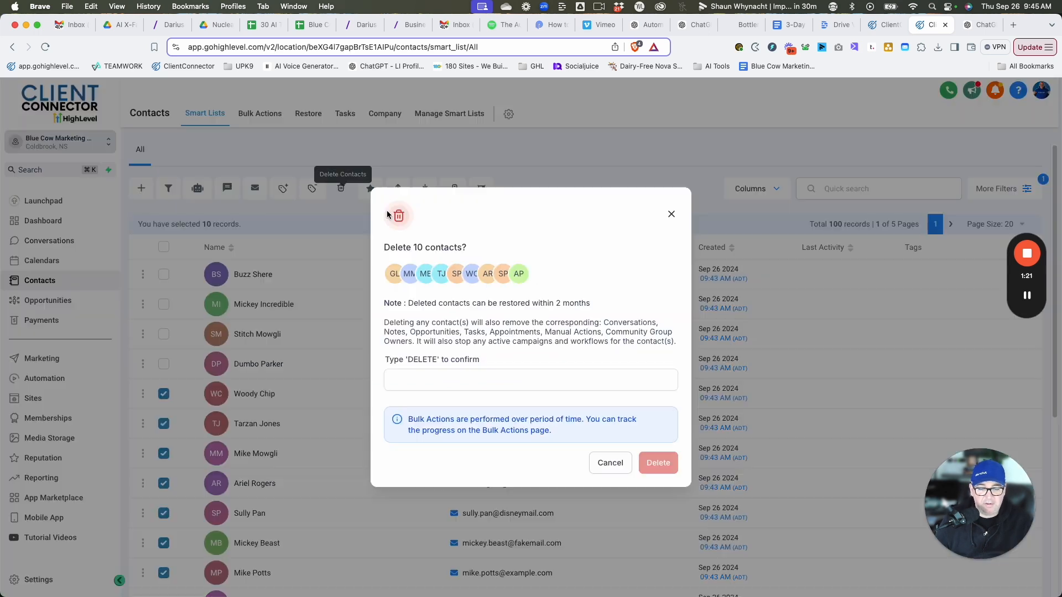
pyautogui.click(438, 372)
pyautogui.write('DELETE')
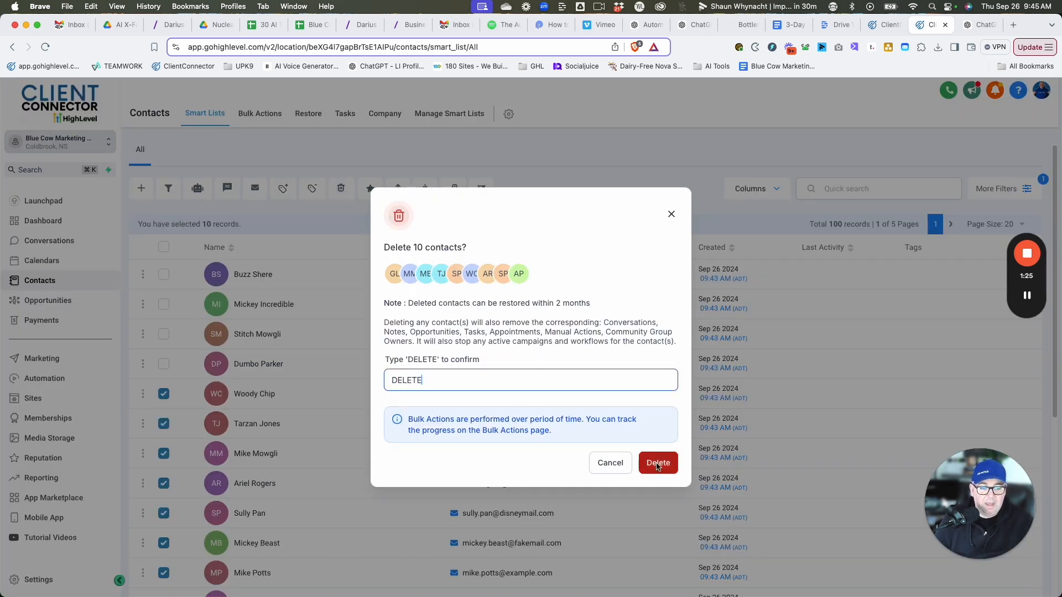
pyautogui.click(657, 465)
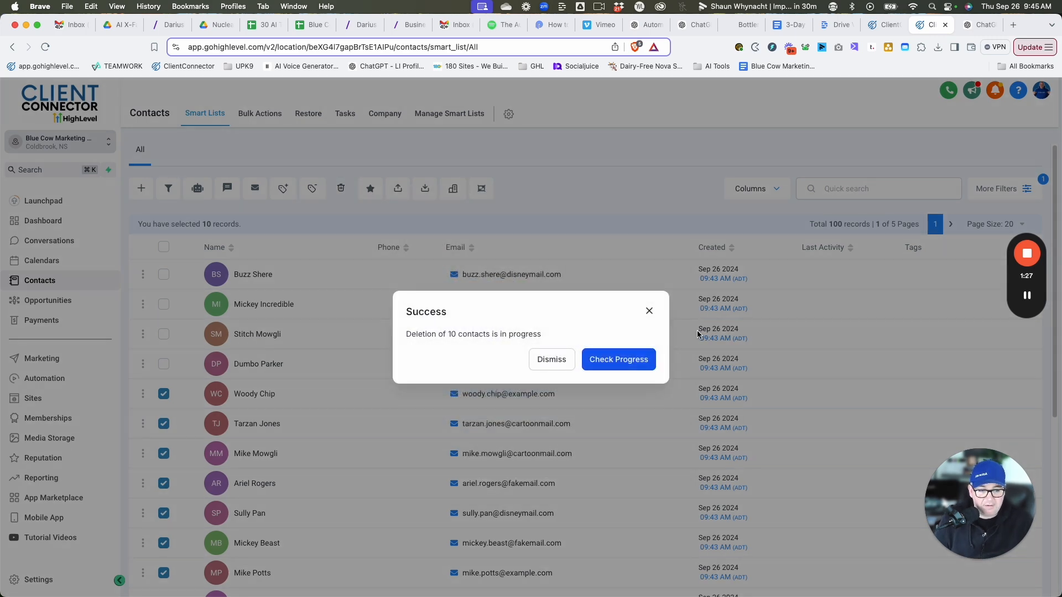
# - Check the progress of the bulk deletion and review the total record count in the smart list of all contacts
pyautogui.click(617, 359)
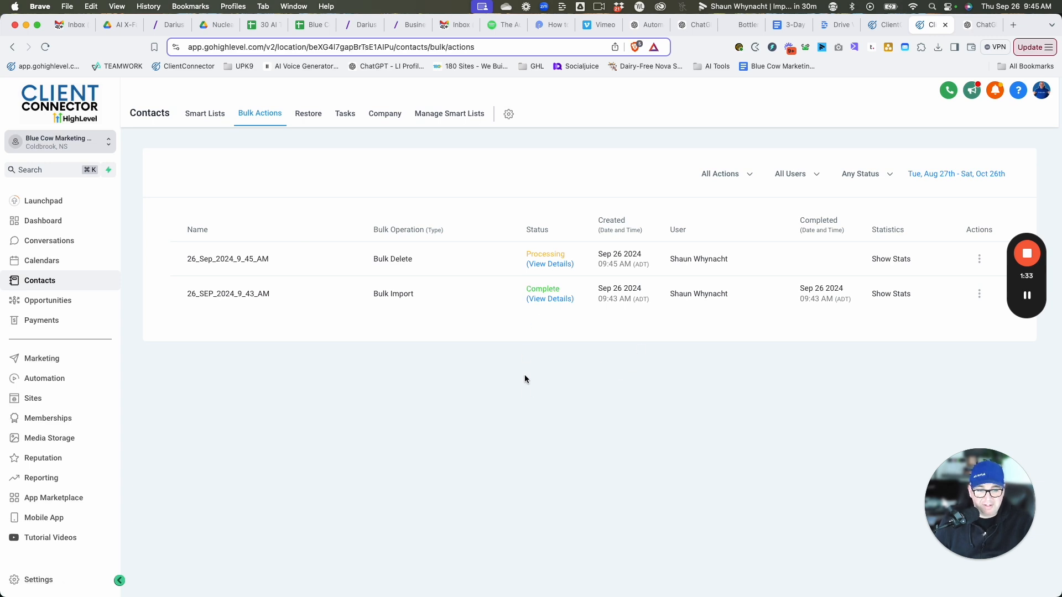
pyautogui.click(200, 112)
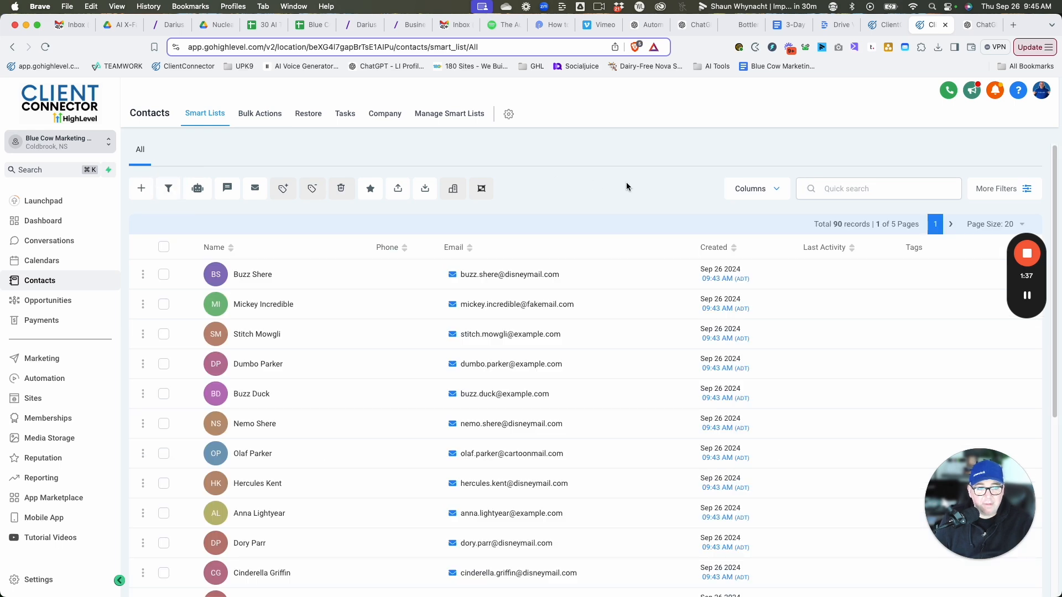
pyautogui.doubleClick(835, 224)
pyautogui.click(670, 212)
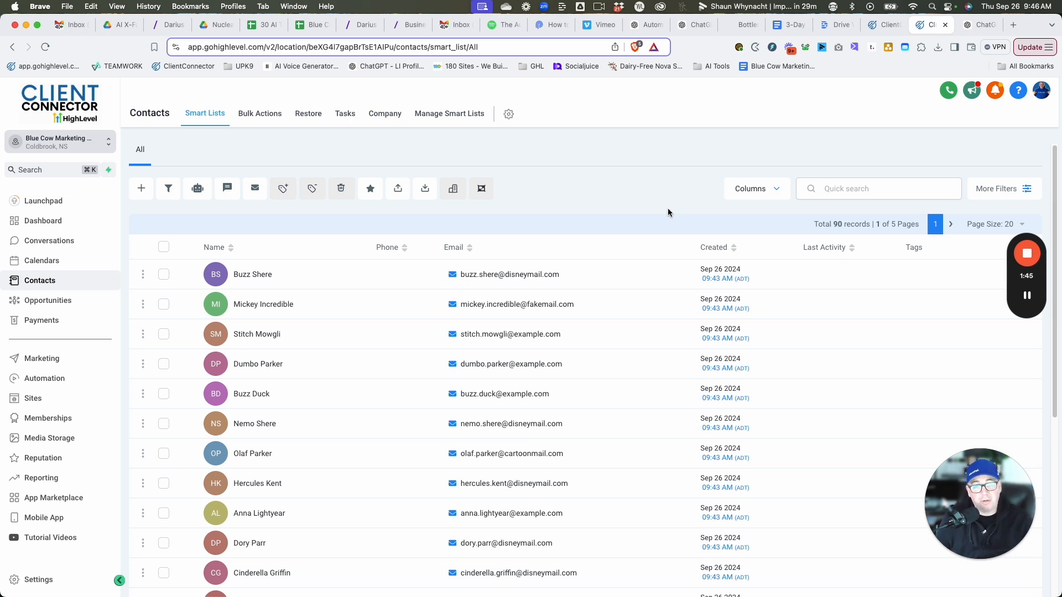
# - Review the deleted contacts on the Contacts Restore page and their individual restore options
pyautogui.click(311, 113)
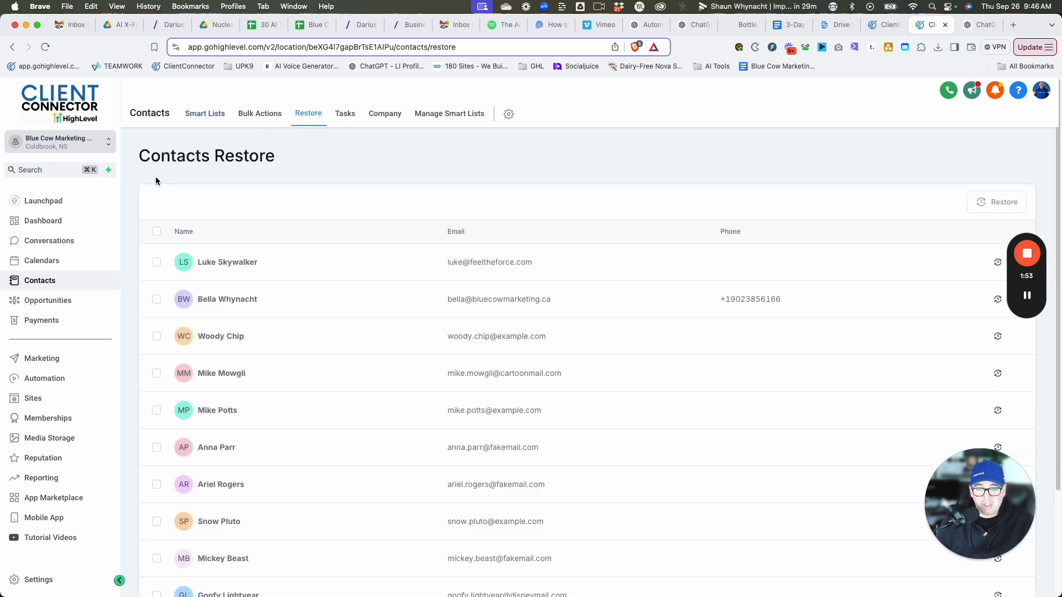
pyautogui.scroll(-5, 798, 306)
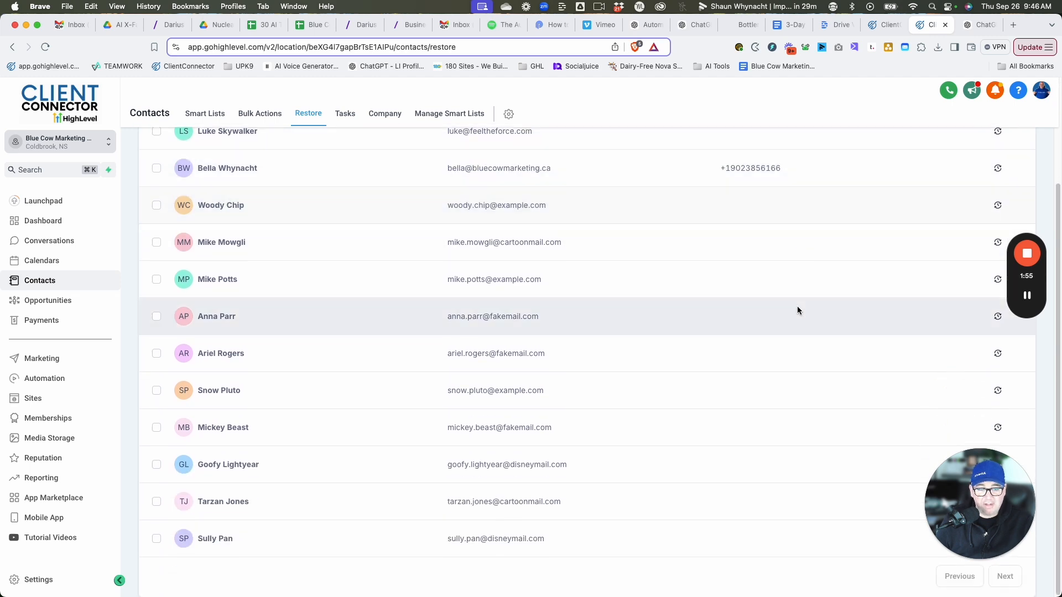
pyautogui.scroll(4, 419, 352)
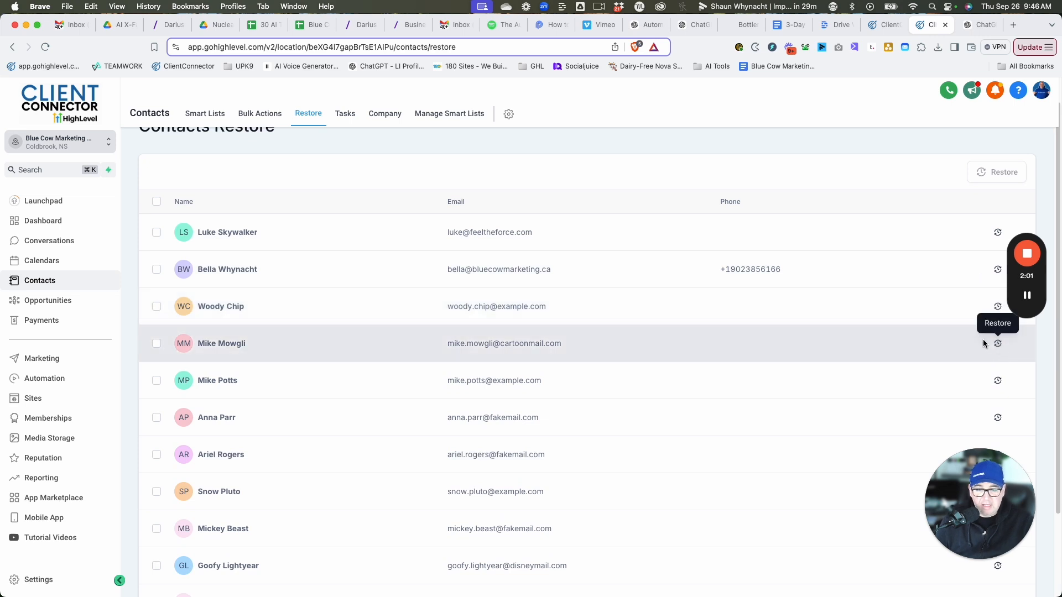
pyautogui.scroll(-3, 392, 298)
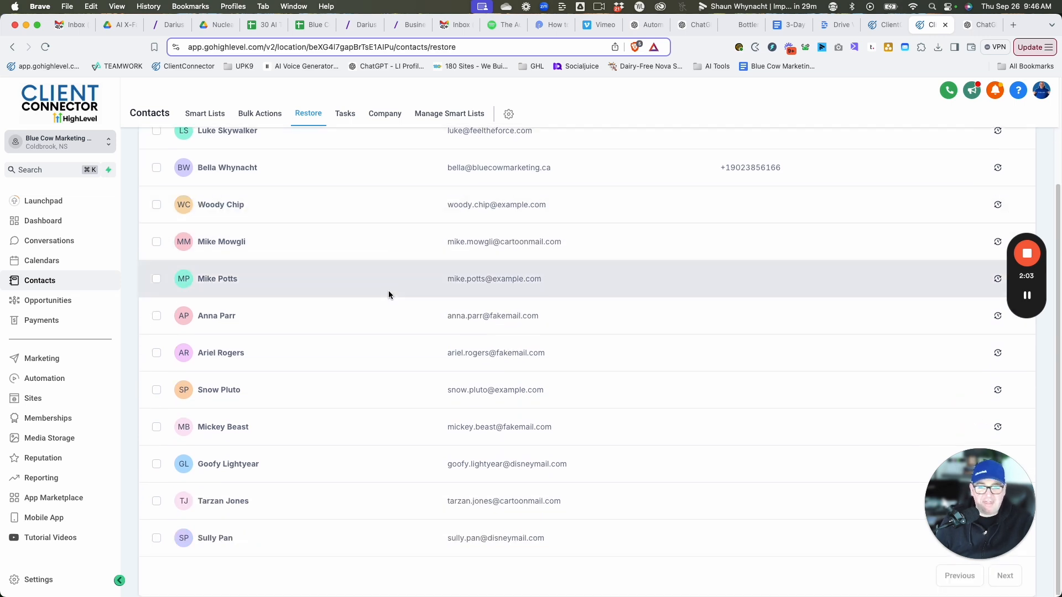
pyautogui.scroll(4, 406, 283)
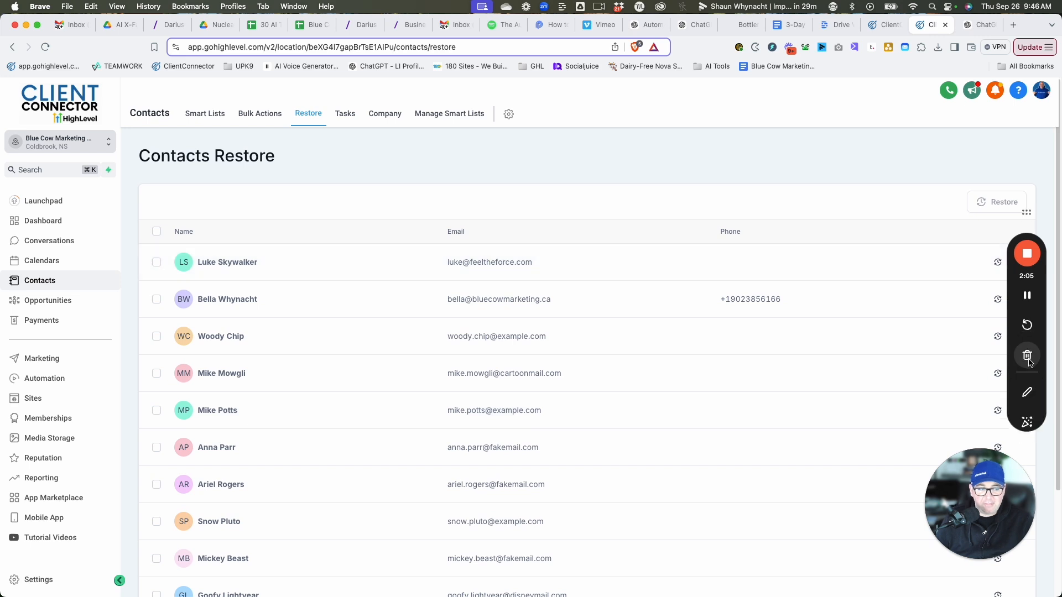
pyautogui.scroll(-4, 940, 266)
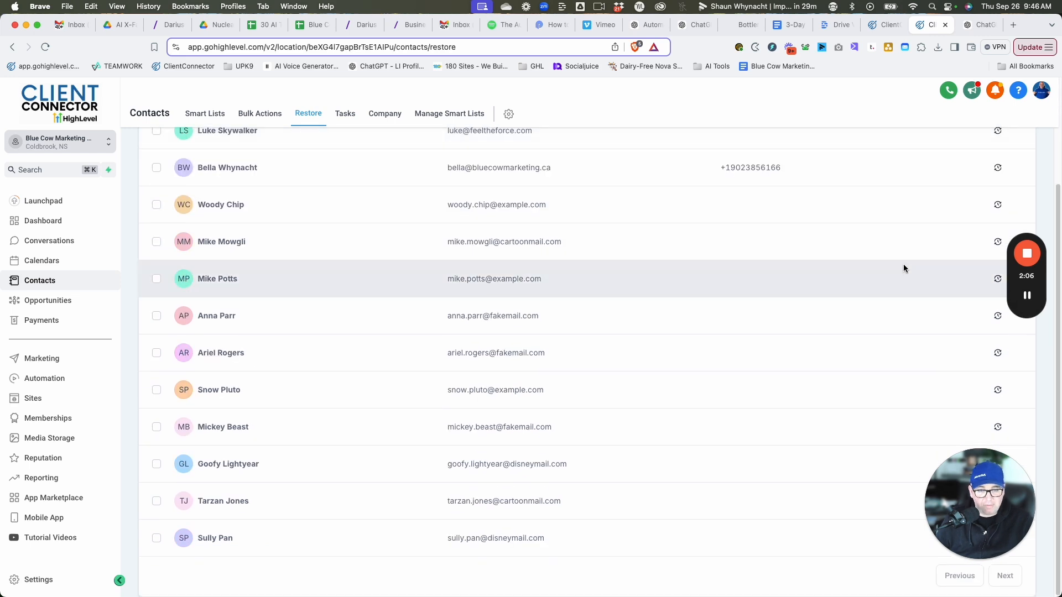
# - Restore all contacts removed by the latest Bulk Delete operation from the bulk actions history
pyautogui.click(257, 114)
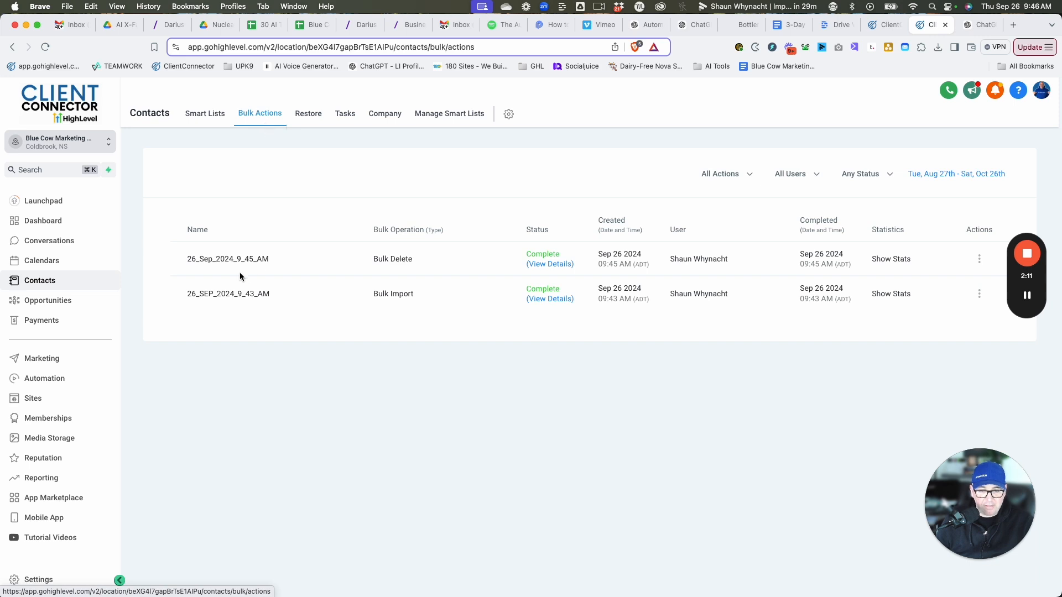
pyautogui.moveTo(188, 260); pyautogui.dragTo(288, 263)
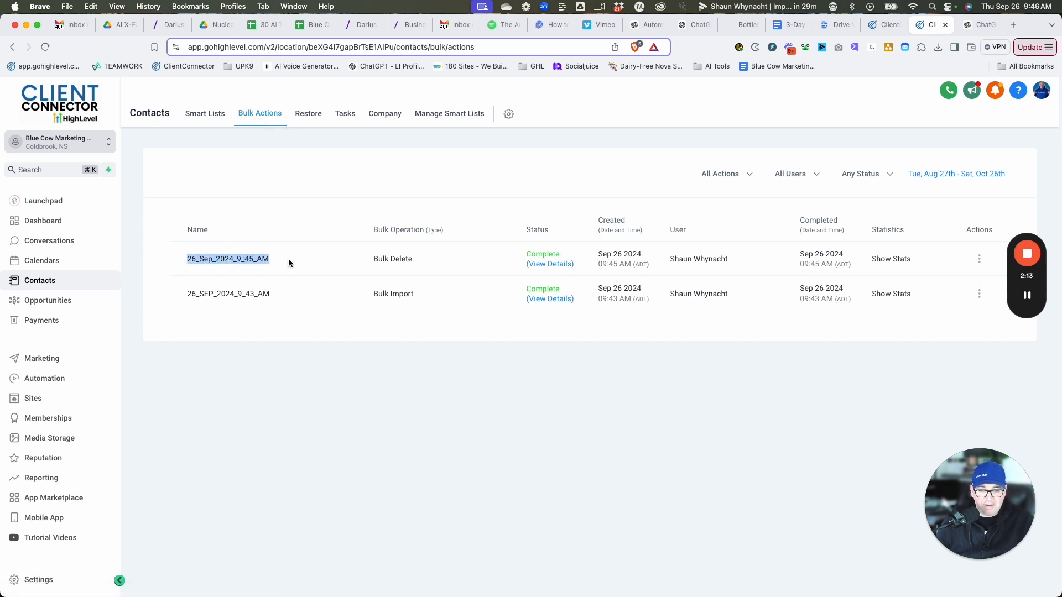
pyautogui.moveTo(416, 258); pyautogui.dragTo(369, 260)
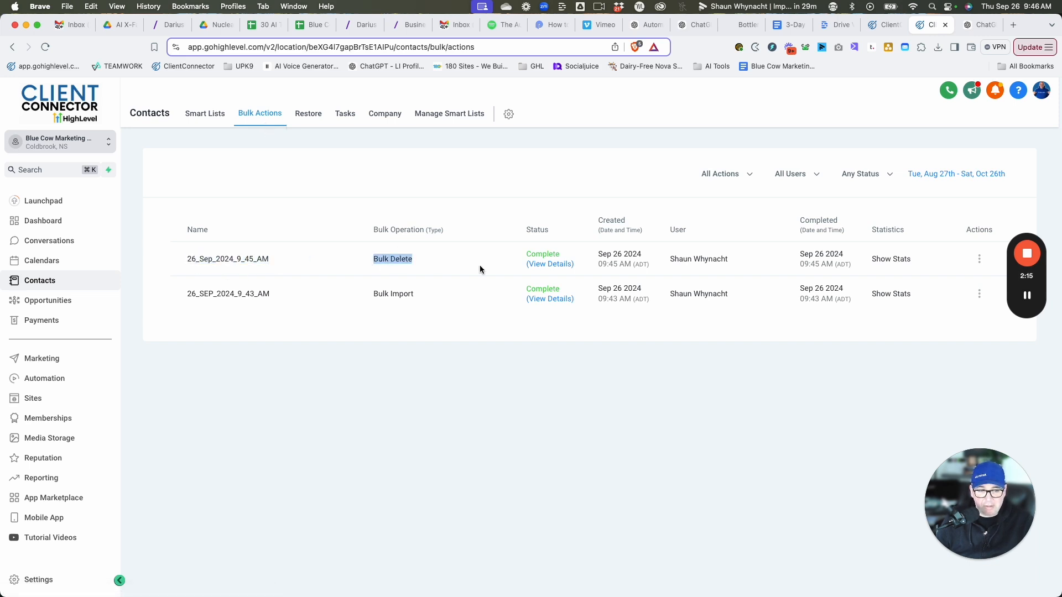
pyautogui.click(979, 259)
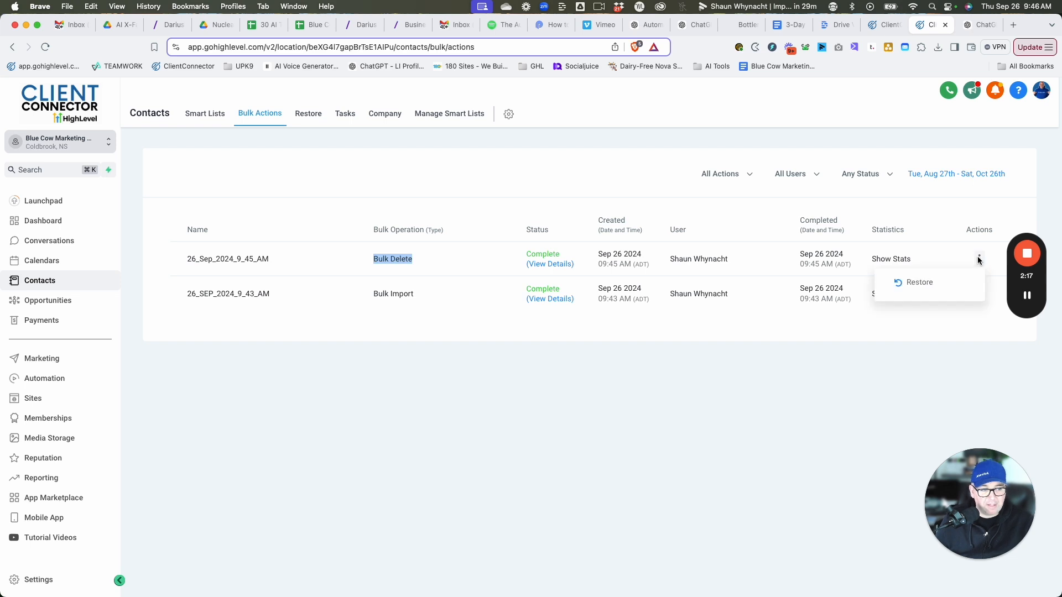
pyautogui.click(919, 282)
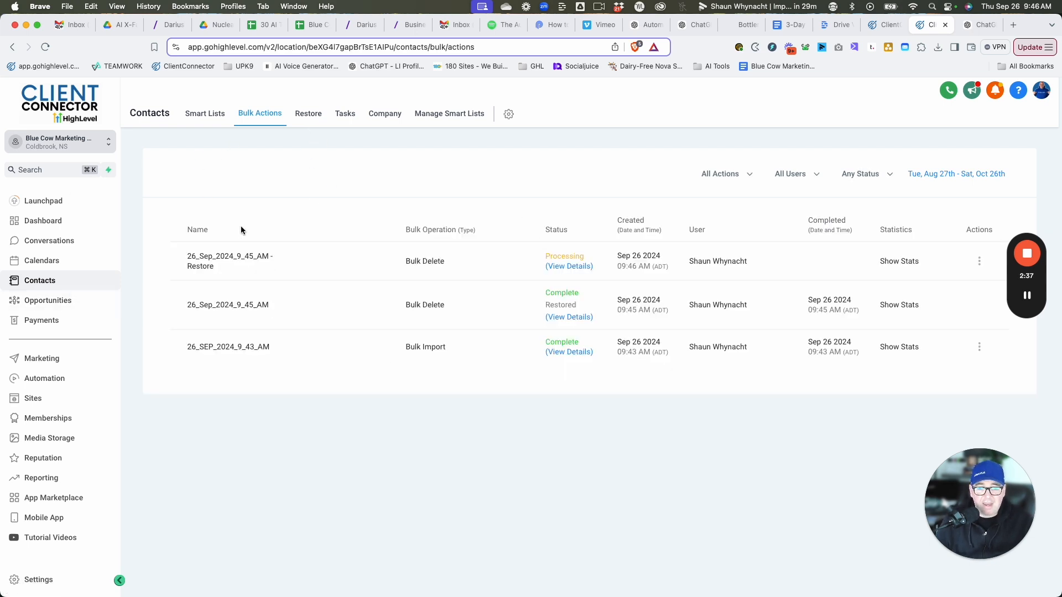
# - Reload the full contact list to check for the restored contacts, and view the processed records in the restore operation's statistics
pyautogui.click(201, 114)
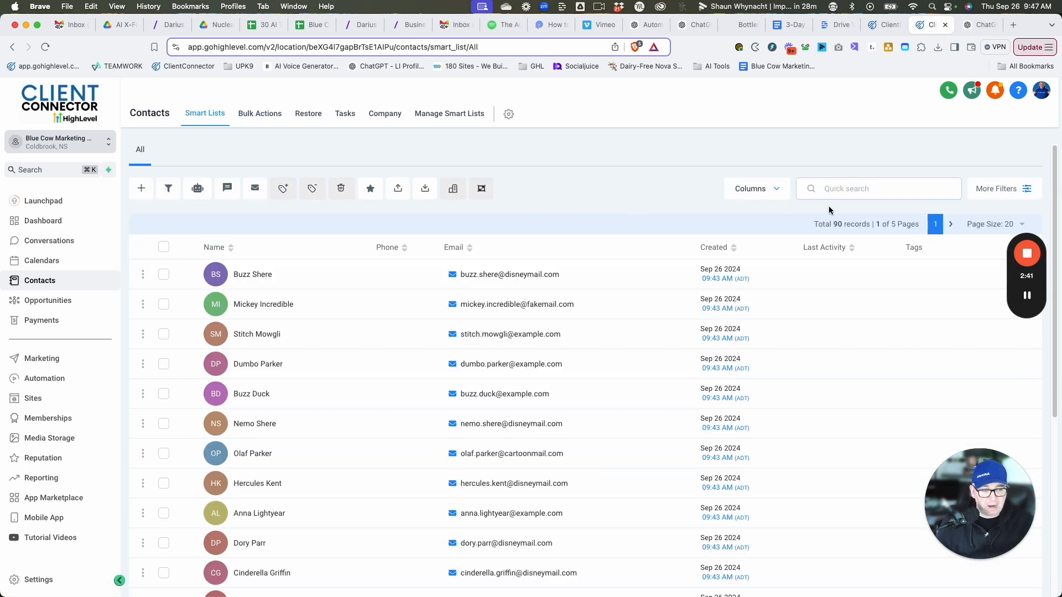
pyautogui.click(45, 47)
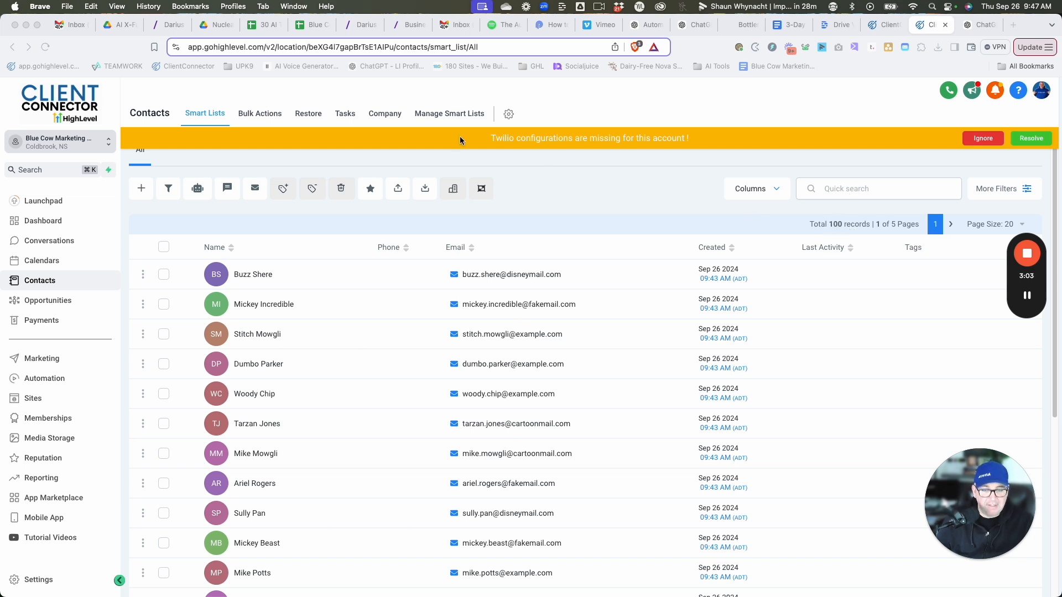
pyautogui.click(260, 114)
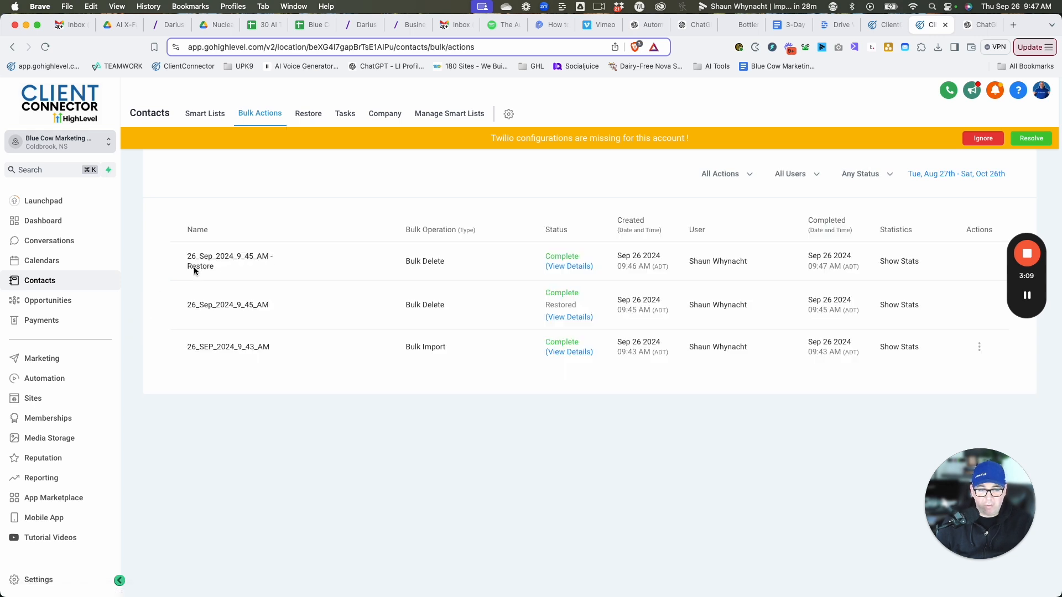
pyautogui.click(894, 262)
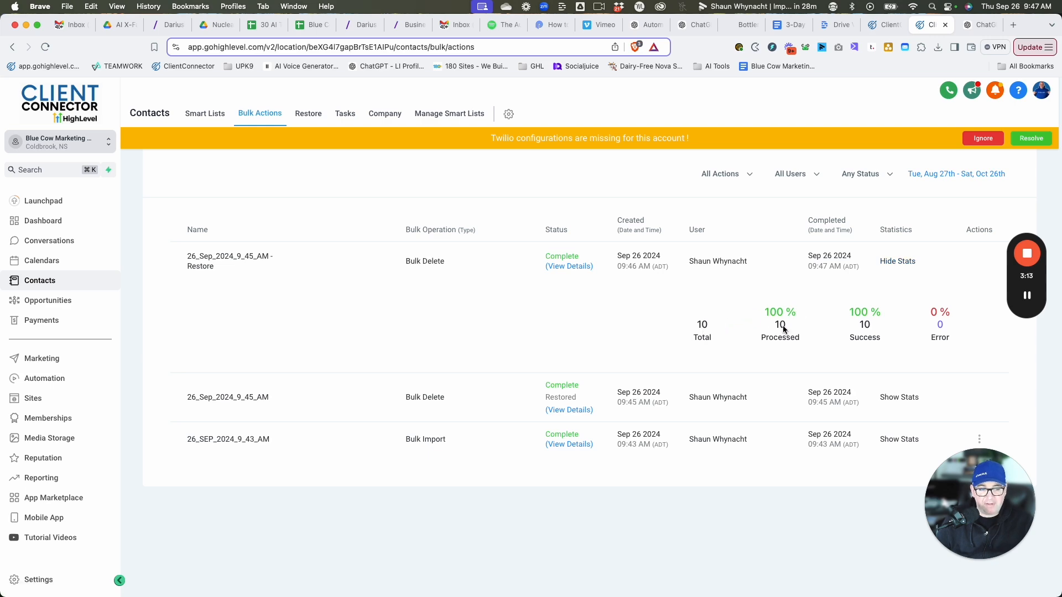
pyautogui.click(783, 329)
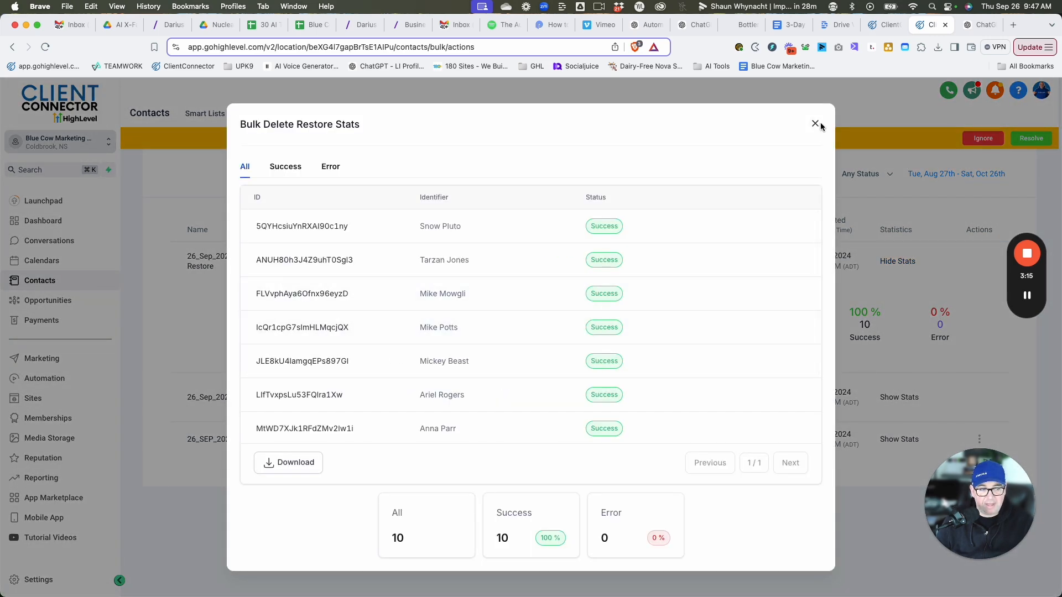
pyautogui.click(815, 124)
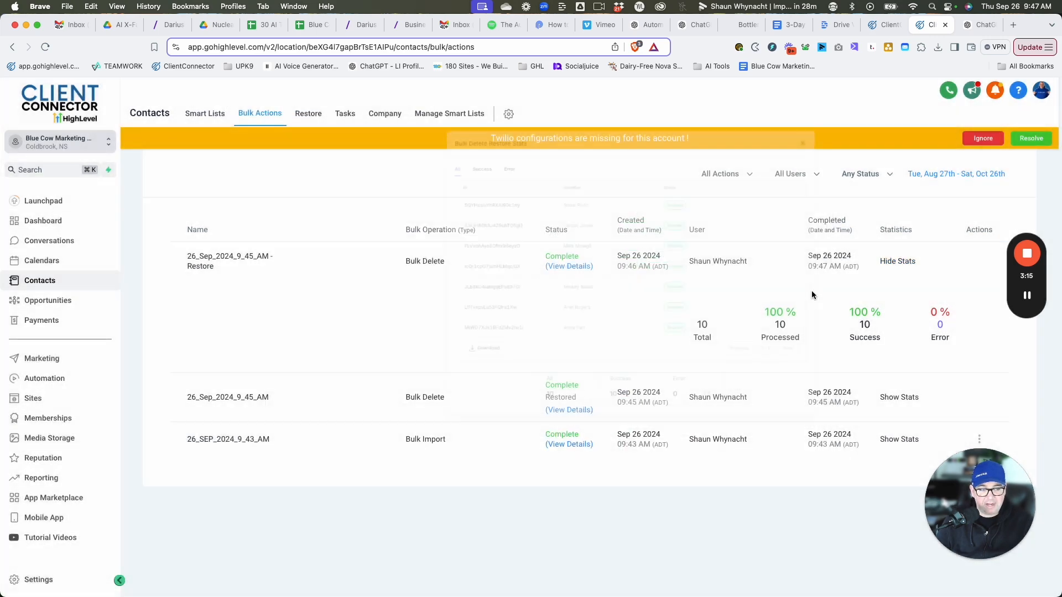
# - Save the restore operation's processed-records log to the Downloads folder and return to the smart list of all contacts
pyautogui.click(783, 330)
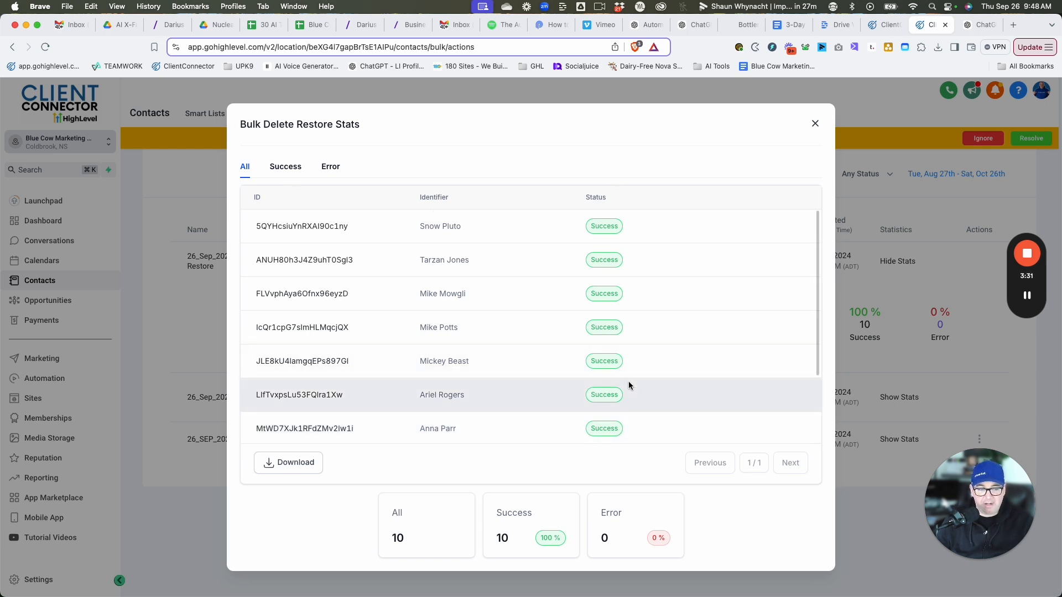
pyautogui.click(290, 462)
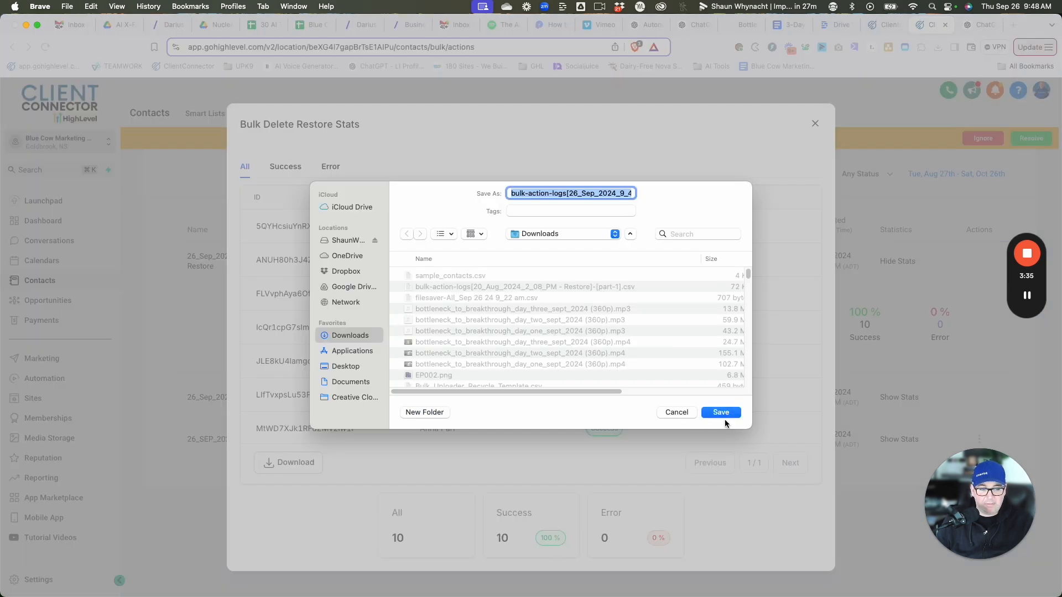
pyautogui.click(723, 414)
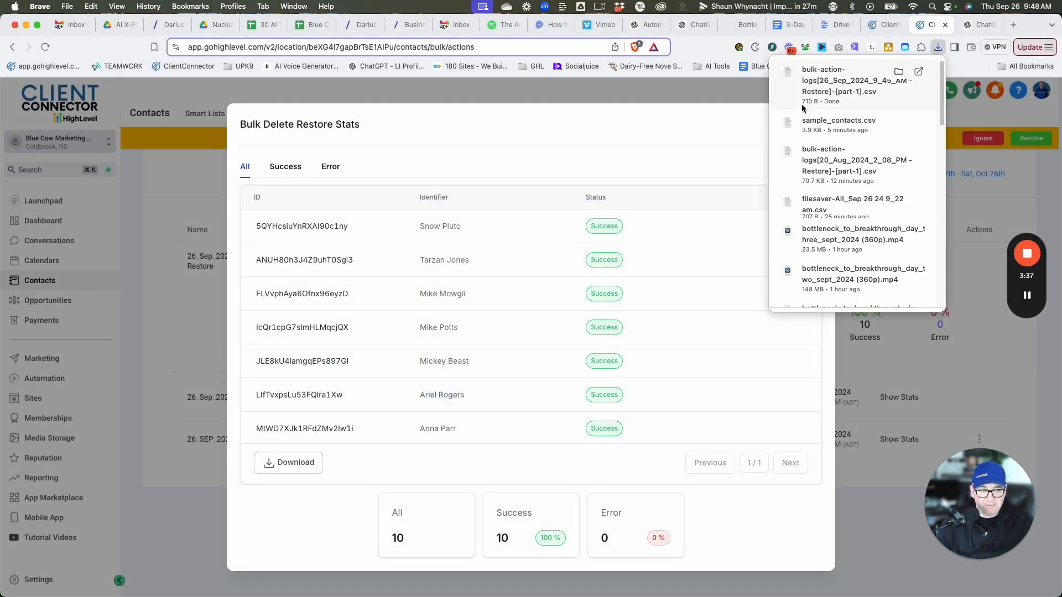
pyautogui.click(814, 122)
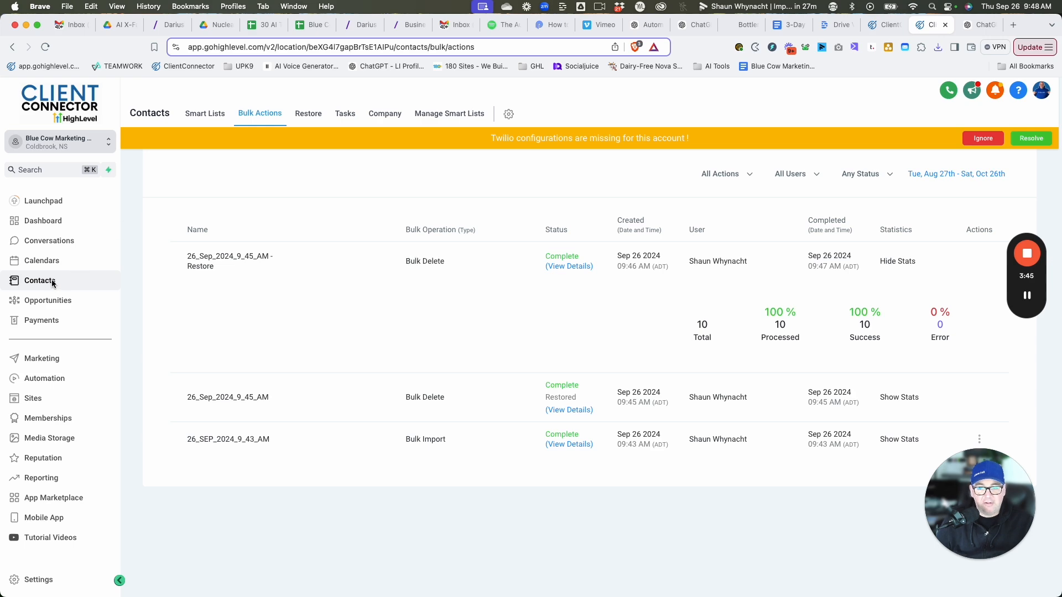
pyautogui.click(200, 115)
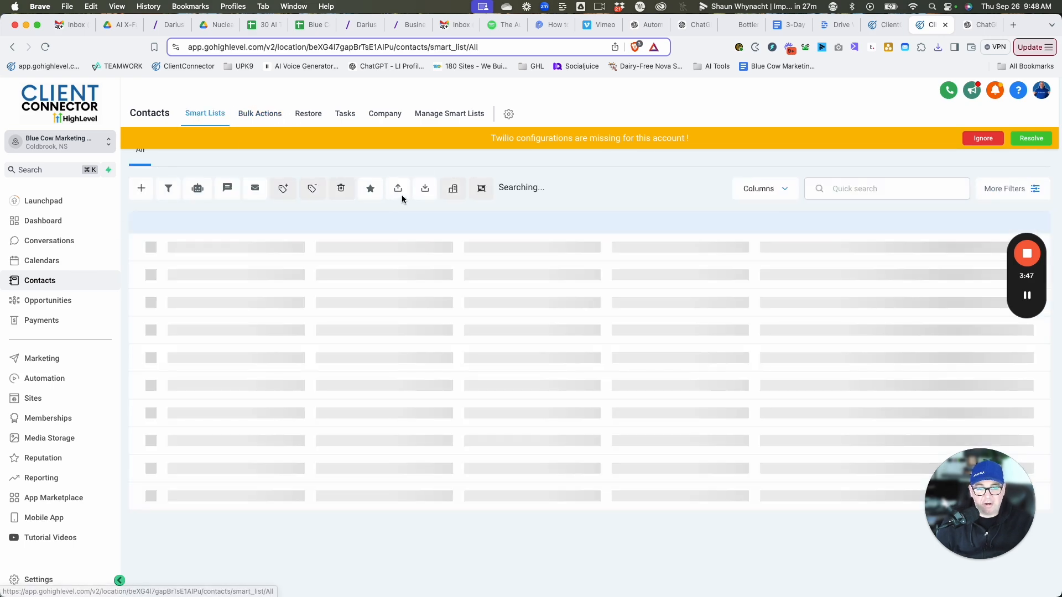
# - Start a contact import and upload bulk-action-logs[26_Sep_2024_9_45_AM - Restore]-[part-1].csv from the Downloads folder
pyautogui.click(426, 190)
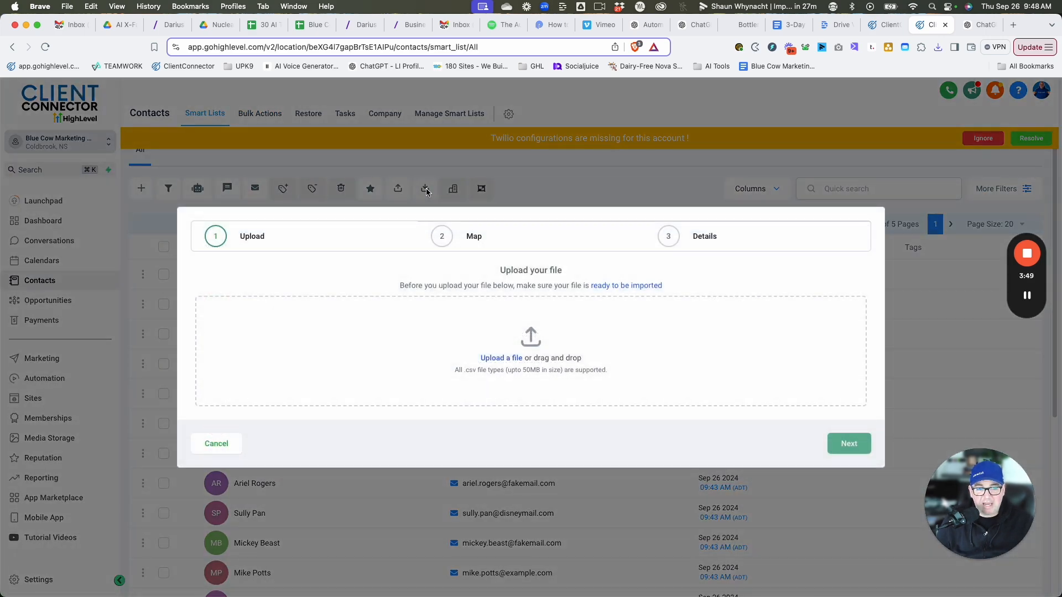
pyautogui.click(507, 358)
pyautogui.click(224, 116)
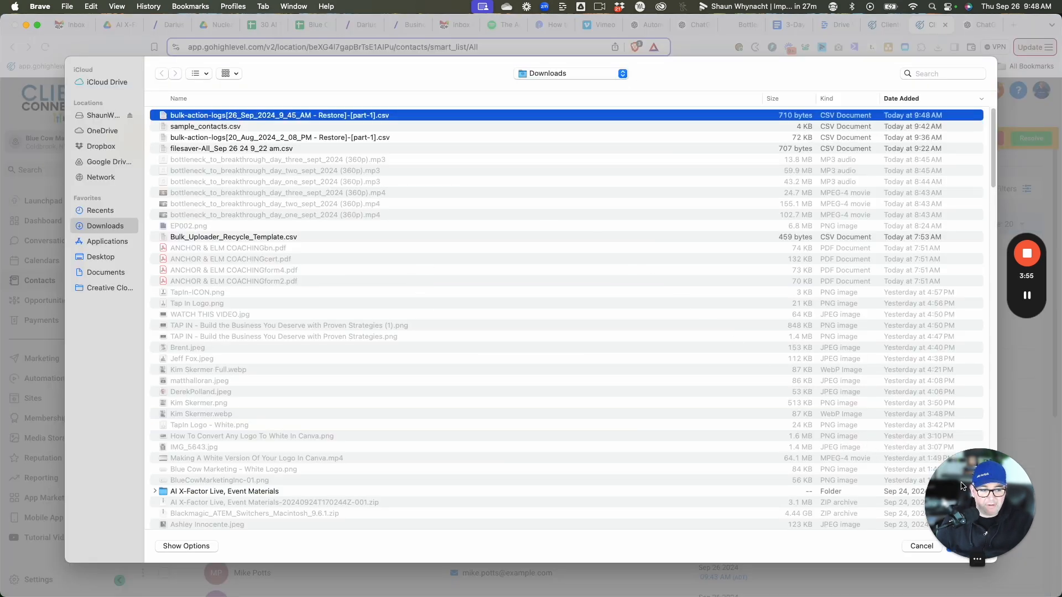
pyautogui.moveTo(969, 484); pyautogui.dragTo(983, 446)
pyautogui.click(966, 546)
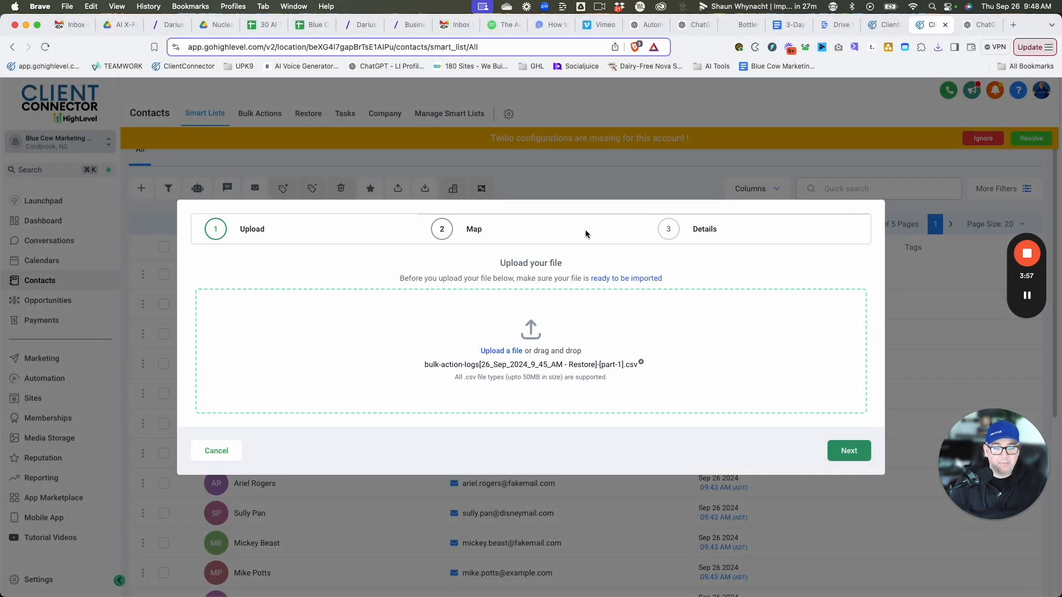
pyautogui.click(850, 450)
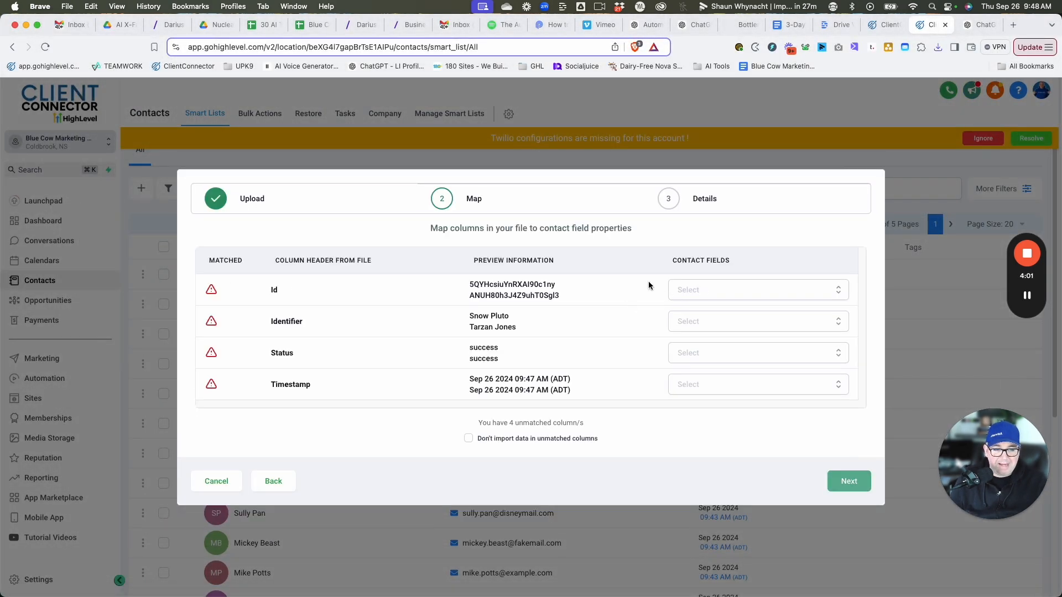
# - Map the file's Id column to the Contact ID field and exclude data in unmatched columns from the import
pyautogui.click(699, 289)
pyautogui.write('con')
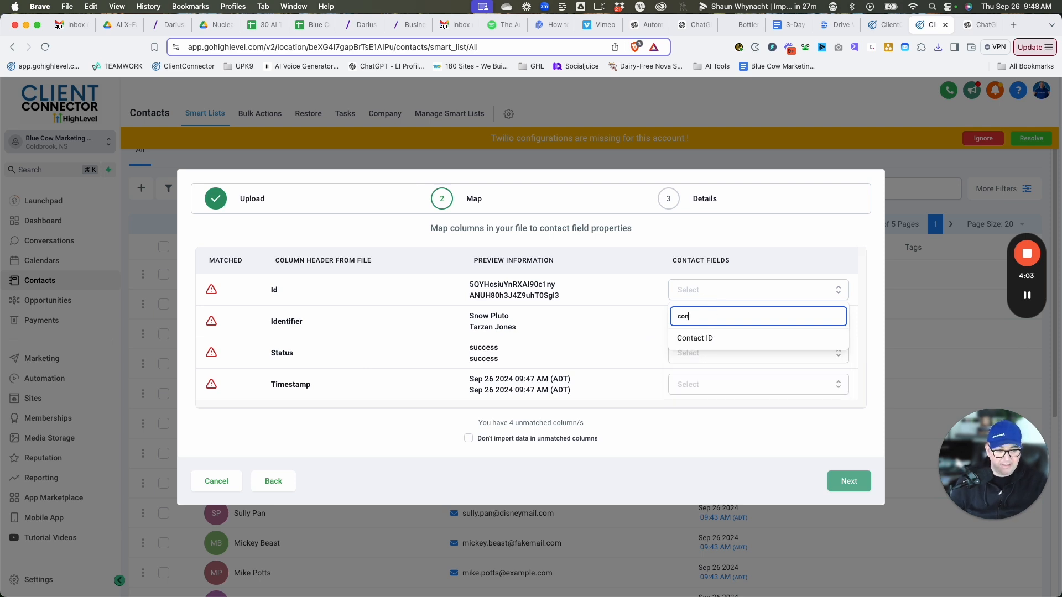
pyautogui.click(725, 343)
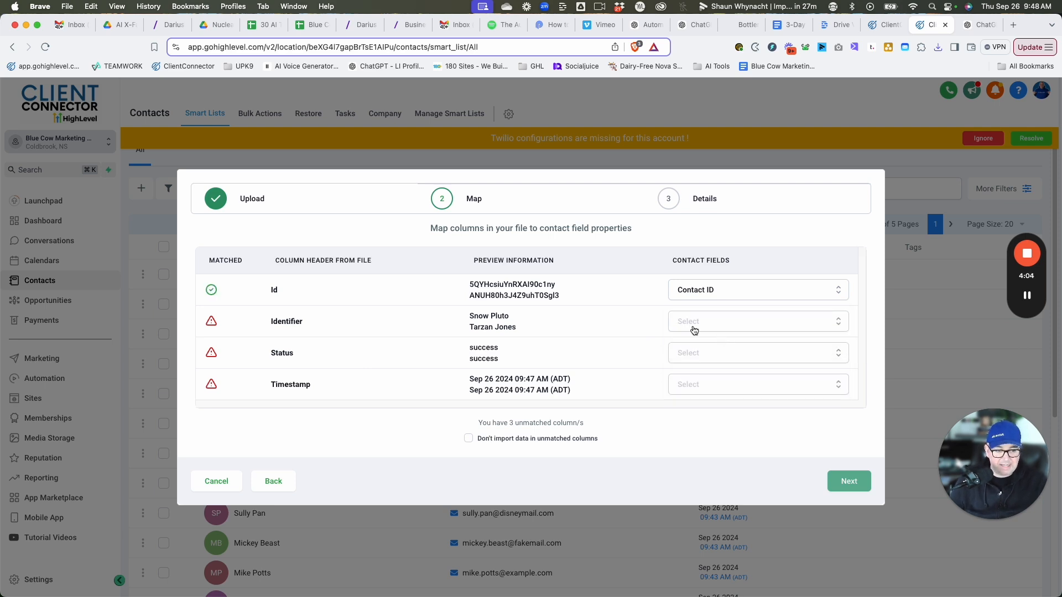
pyautogui.click(469, 438)
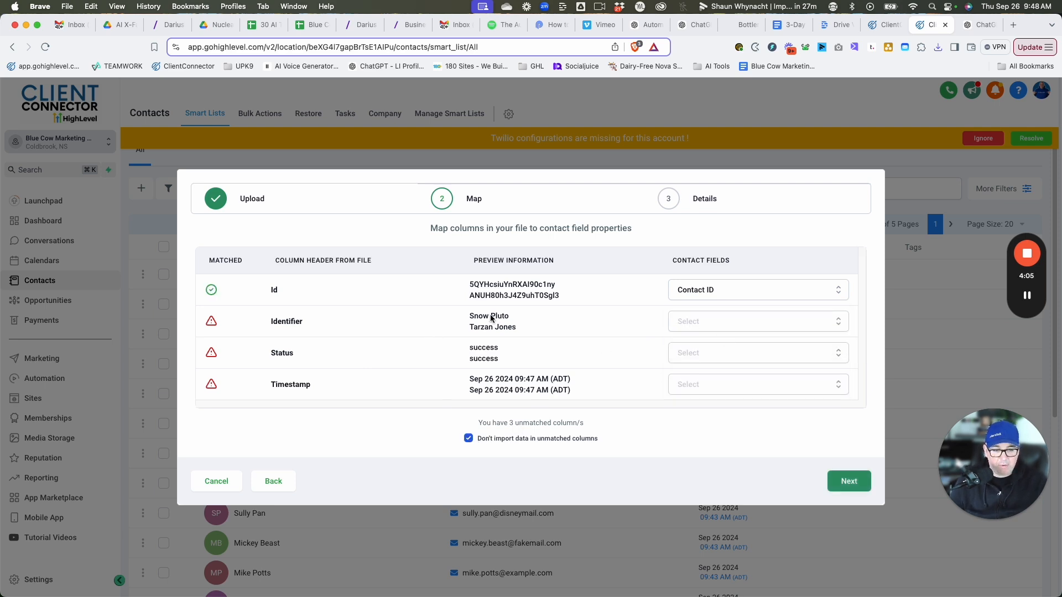
pyautogui.click(849, 480)
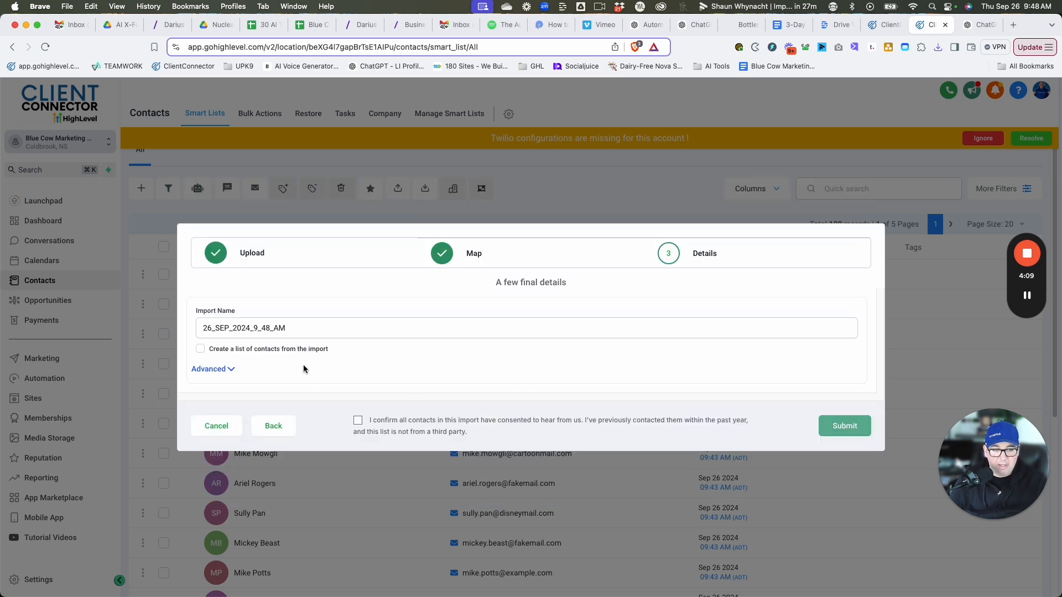
# - In the advanced import options, choose Update Existing Contact Records and find existing contacts based on ContactID
pyautogui.click(227, 371)
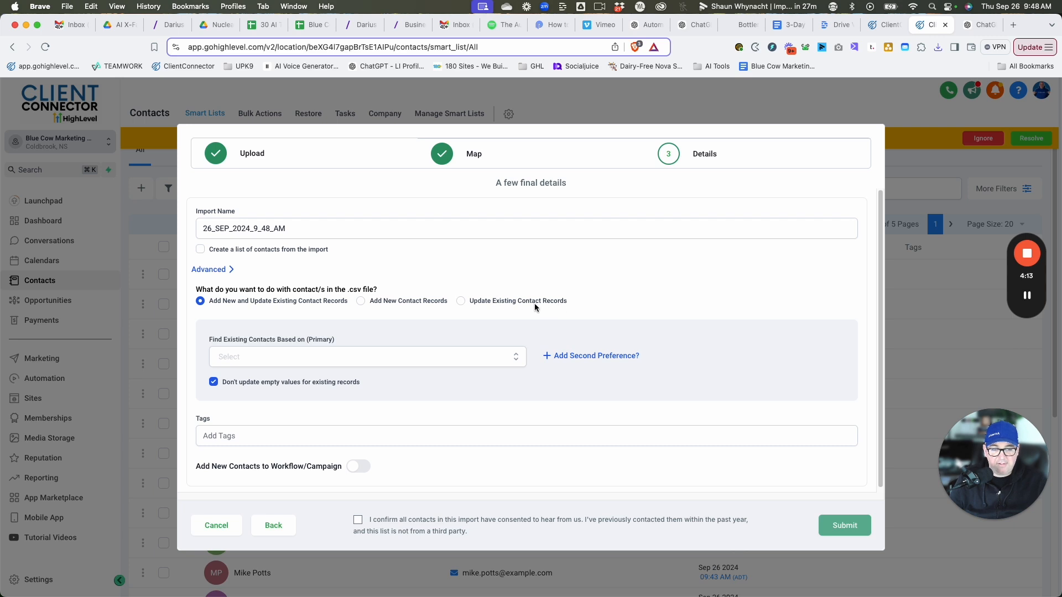
pyautogui.click(460, 302)
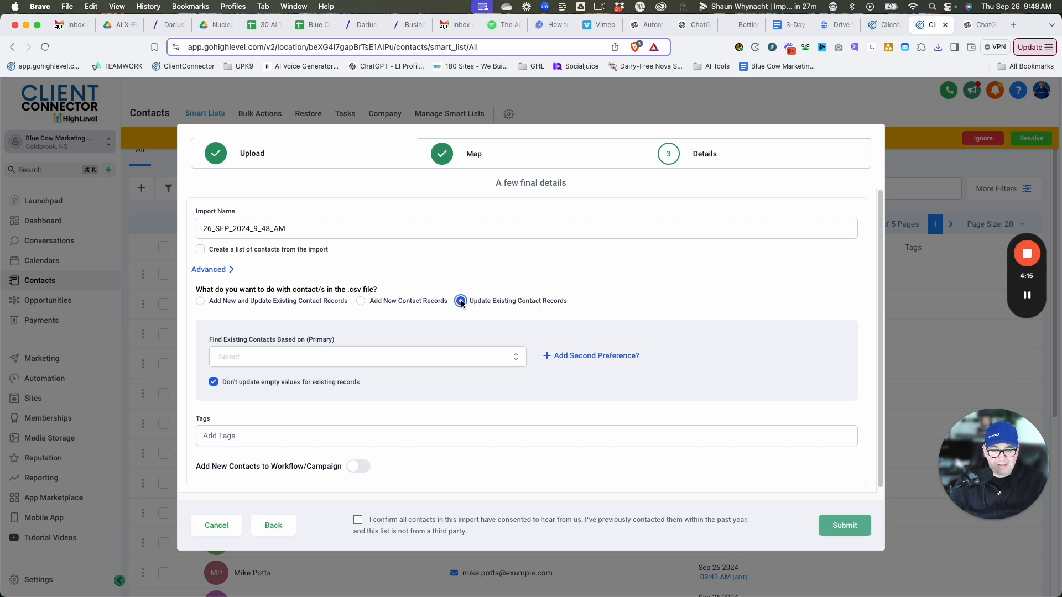
pyautogui.click(288, 359)
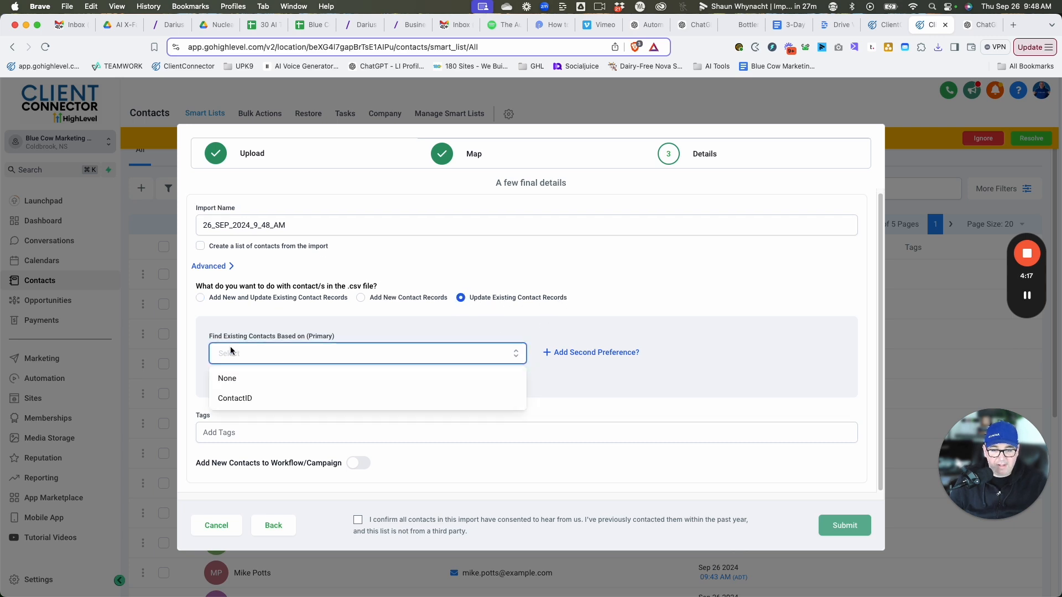
pyautogui.click(242, 398)
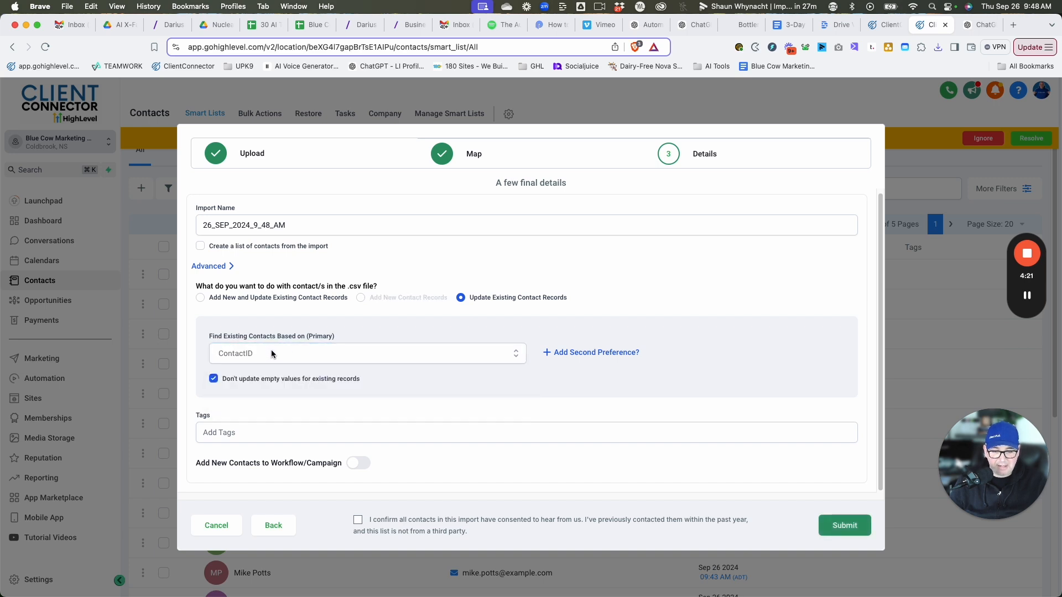
# - Add a new tag "Bulk Restore - Sept 26" to the contacts in this import
pyautogui.click(245, 429)
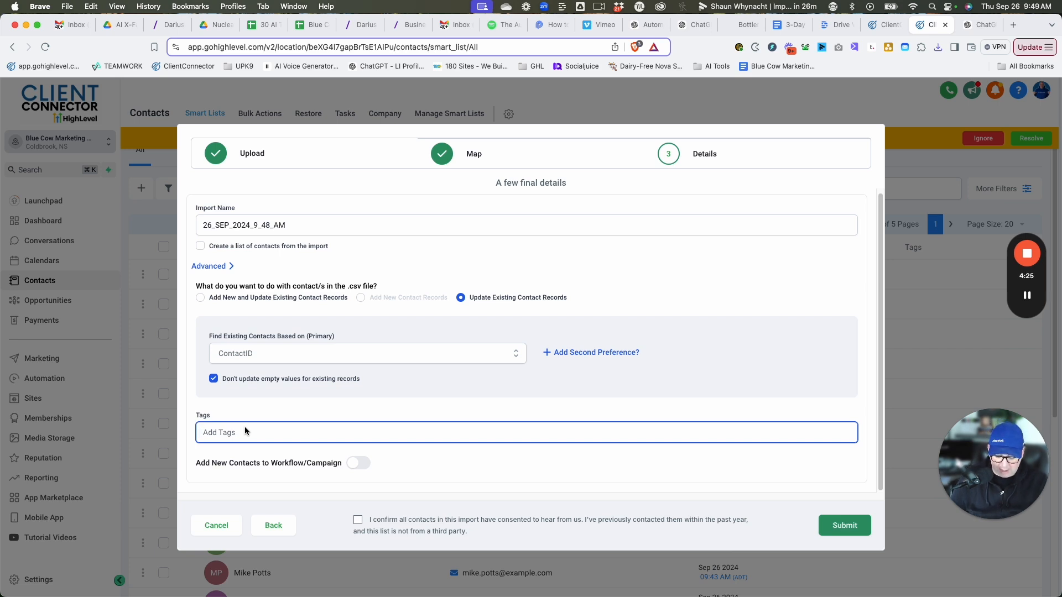
pyautogui.write('Bulk R')
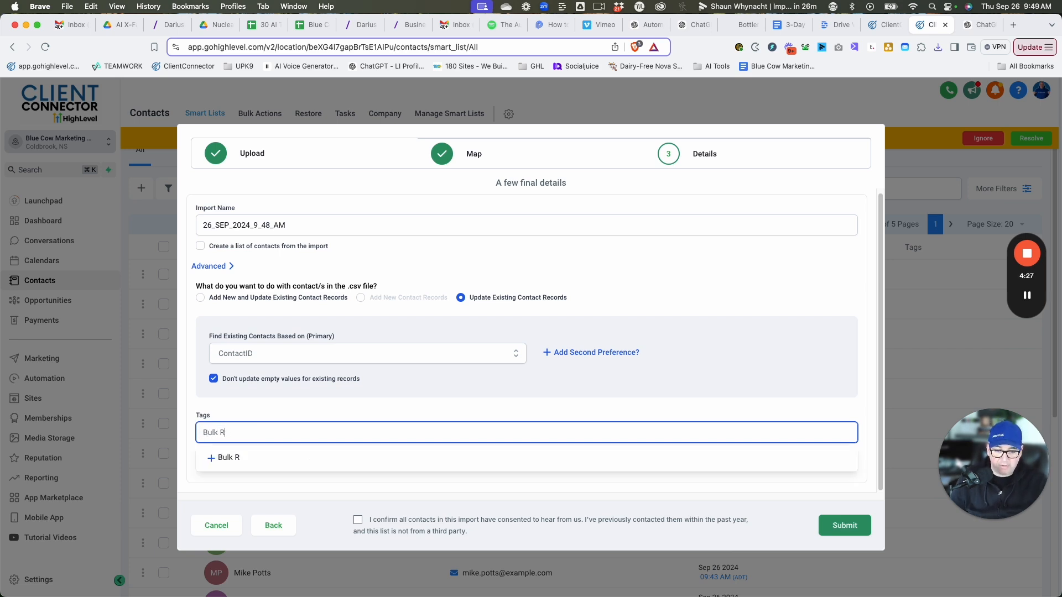
pyautogui.write('estoi')
pyautogui.press('BackSpace')
pyautogui.press('BackSpace')
pyautogui.write('toi')
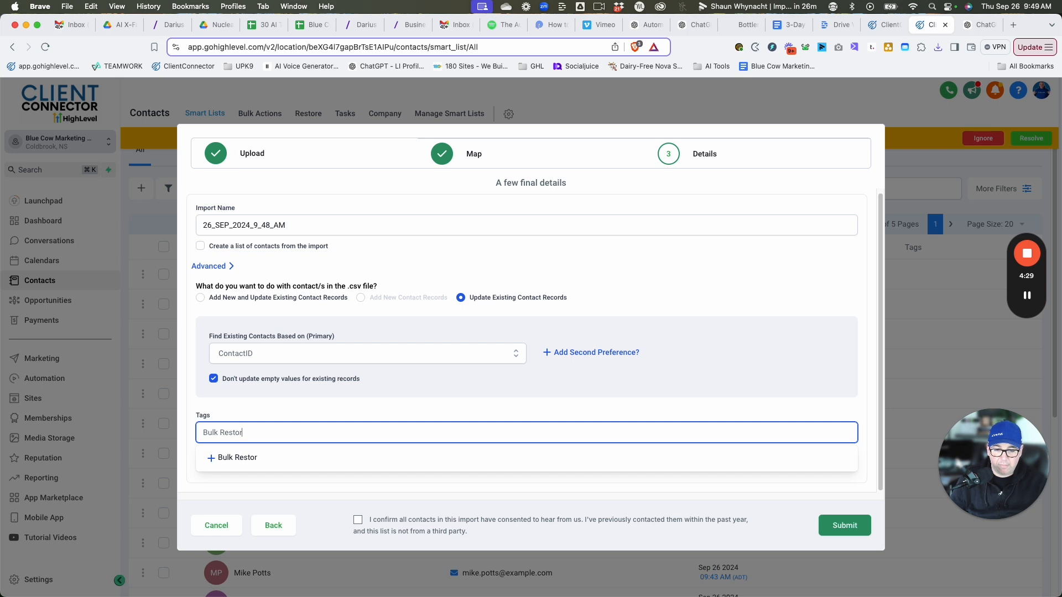
pyautogui.write('e - Sept')
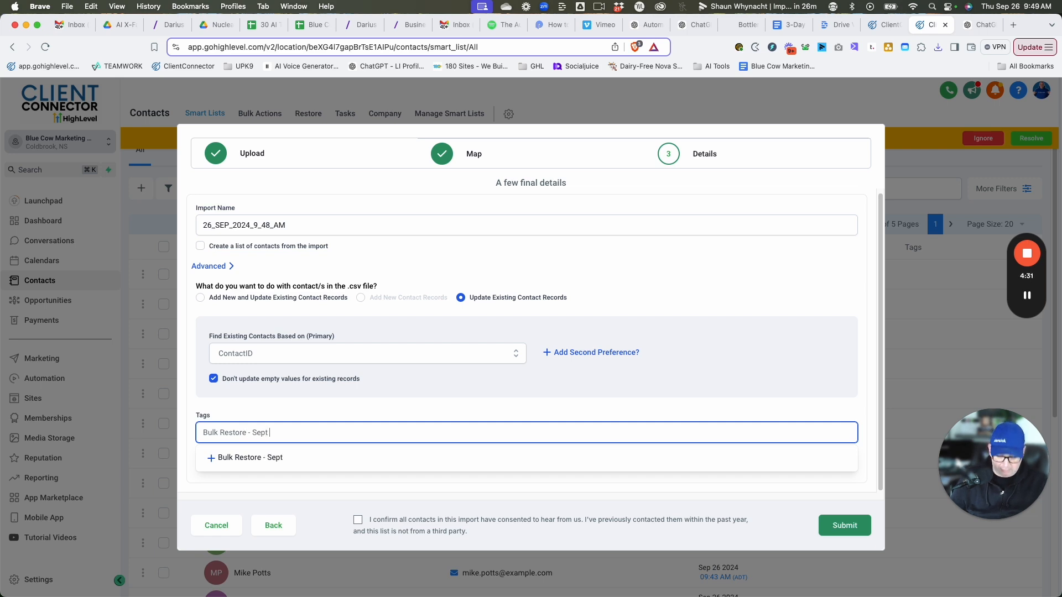
pyautogui.write(' 26')
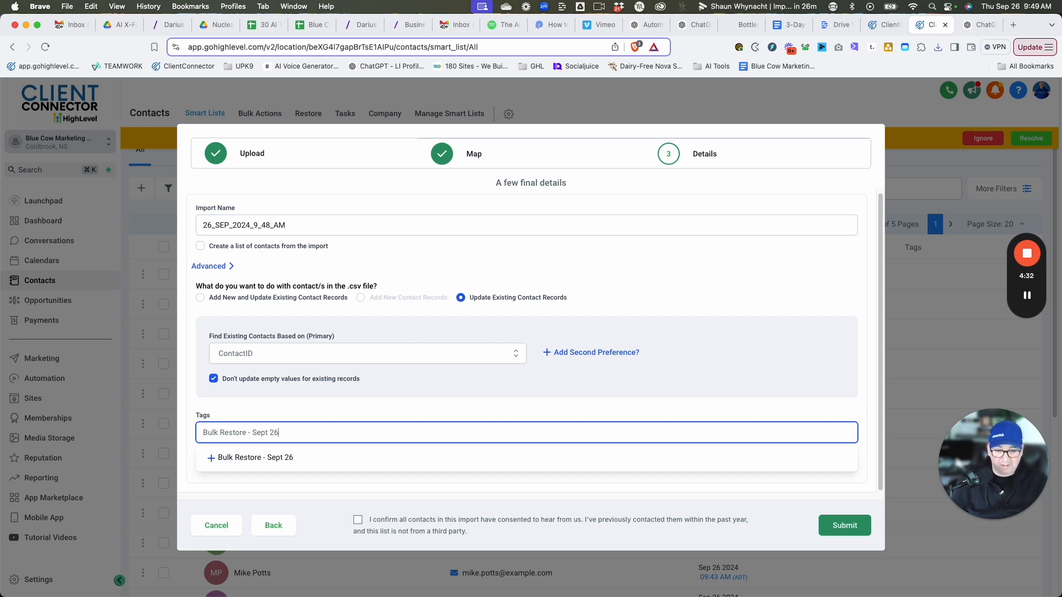
pyautogui.click(241, 463)
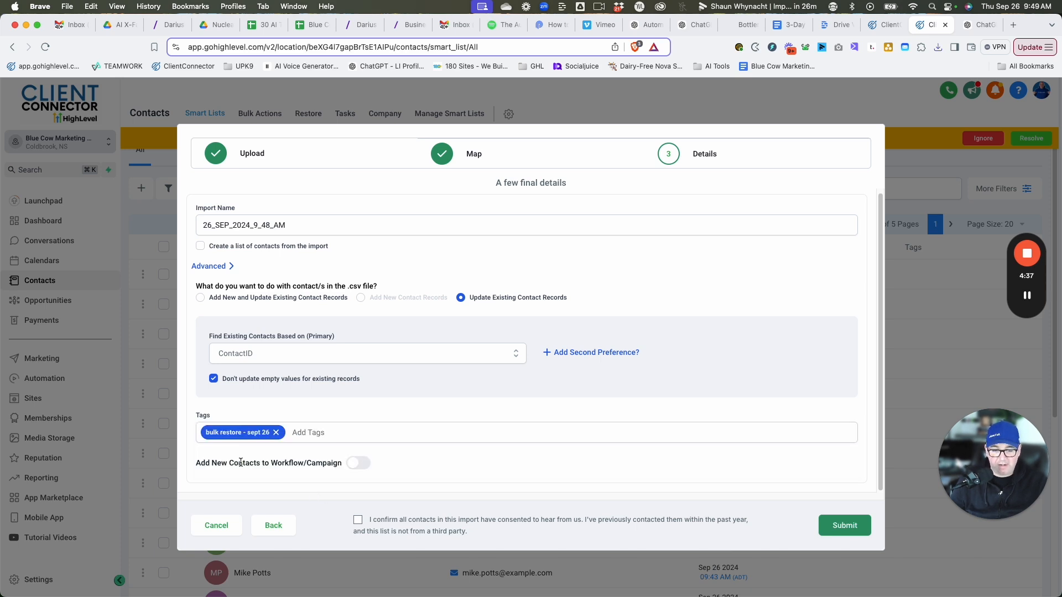
# - Confirm the contacts' consent, submit the import, and return to the contact list
pyautogui.click(357, 521)
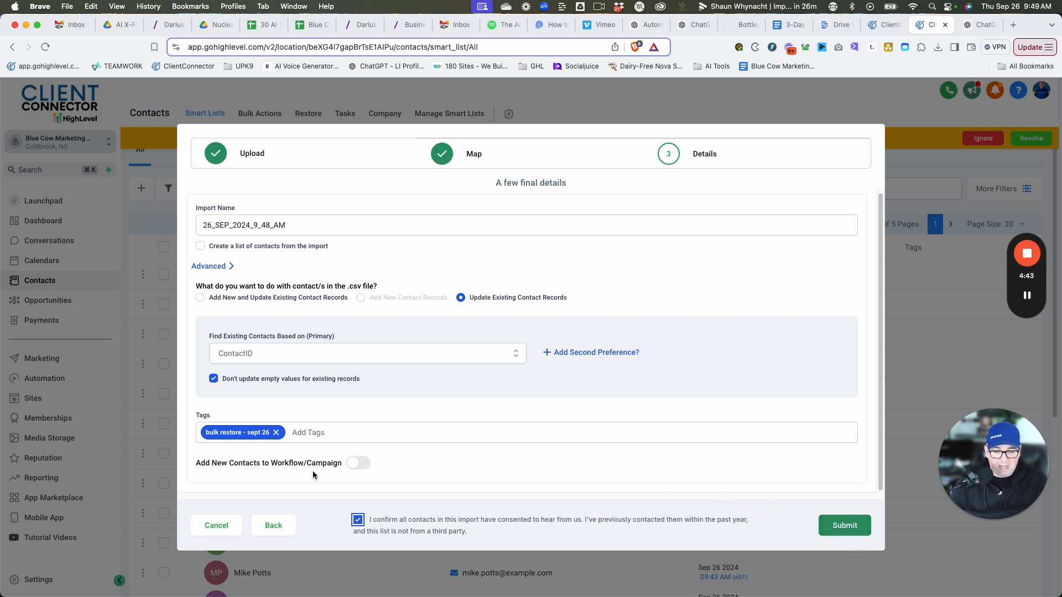
pyautogui.click(845, 526)
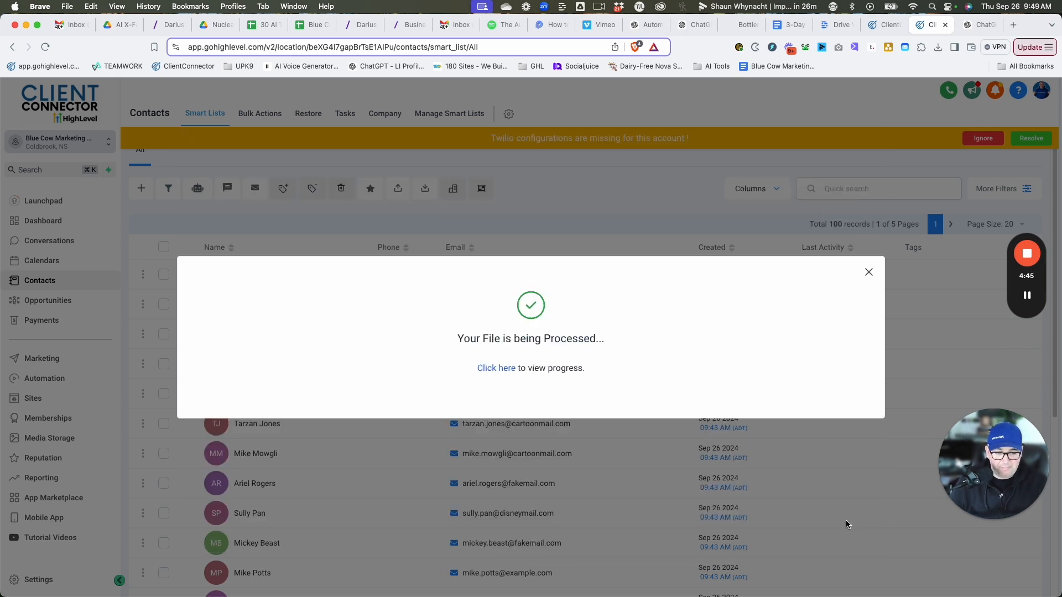
pyautogui.click(869, 273)
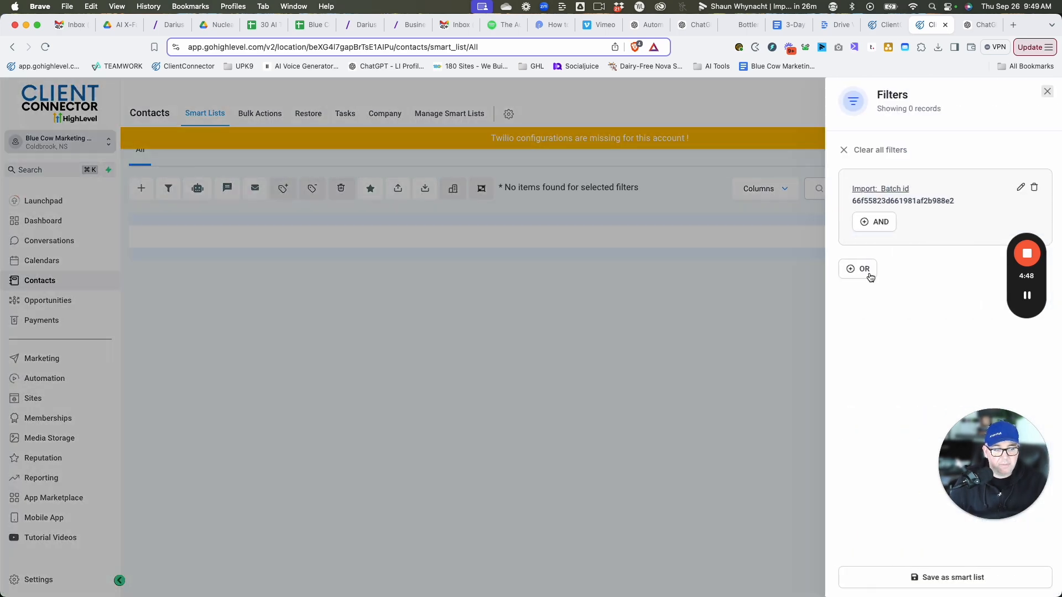
pyautogui.click(1043, 92)
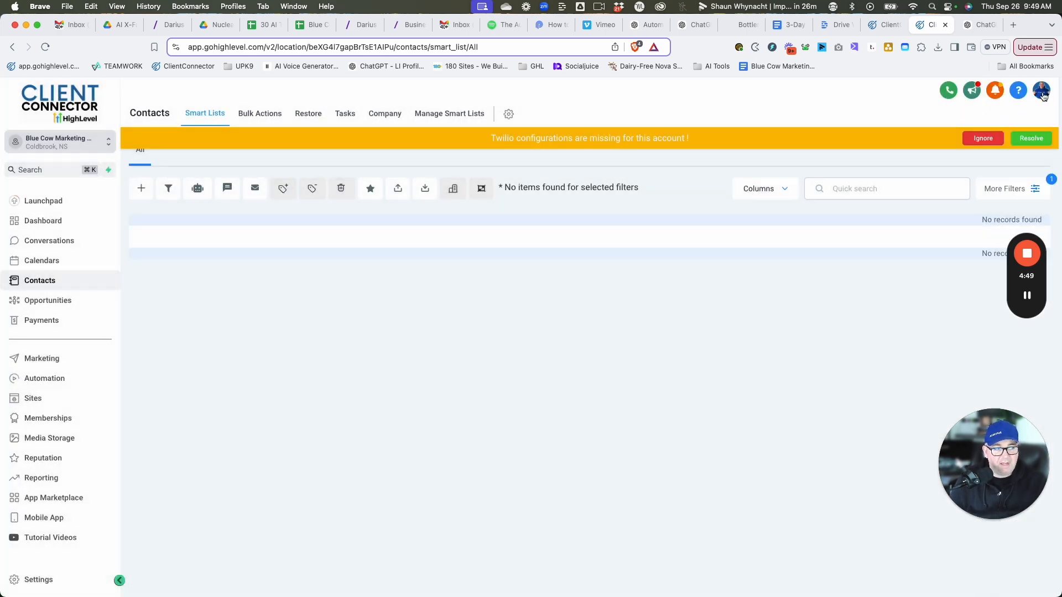
# - Ignore the missing Twilio configurations warning and remove the Import Batch id filter from the contact list
pyautogui.click(982, 140)
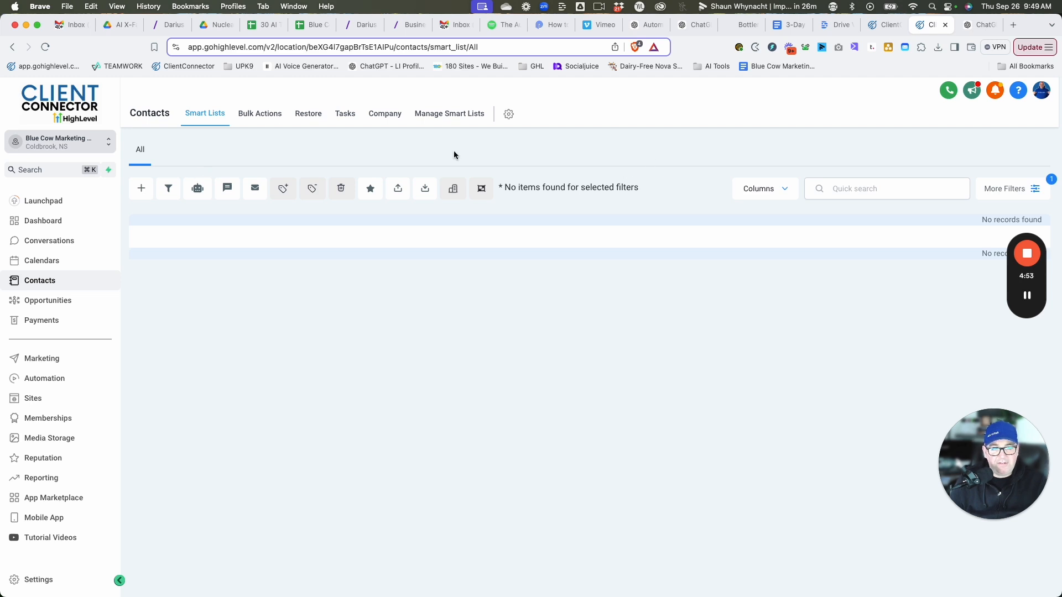
pyautogui.click(1021, 187)
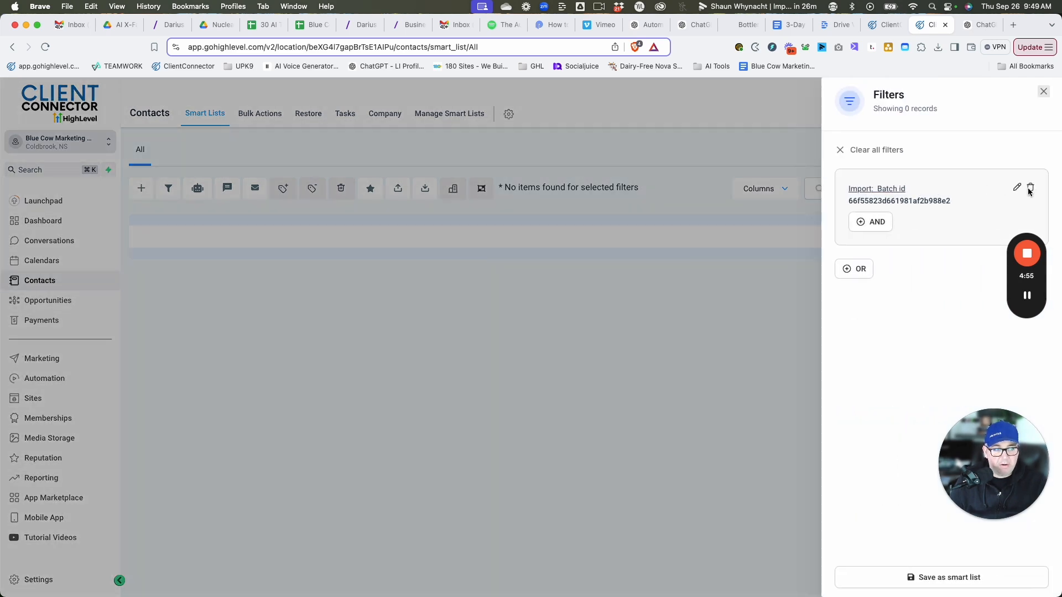
pyautogui.click(1029, 189)
# - Filter the contact list by Tag is "bulk restore - sept 26" and view the matching contacts
pyautogui.click(868, 436)
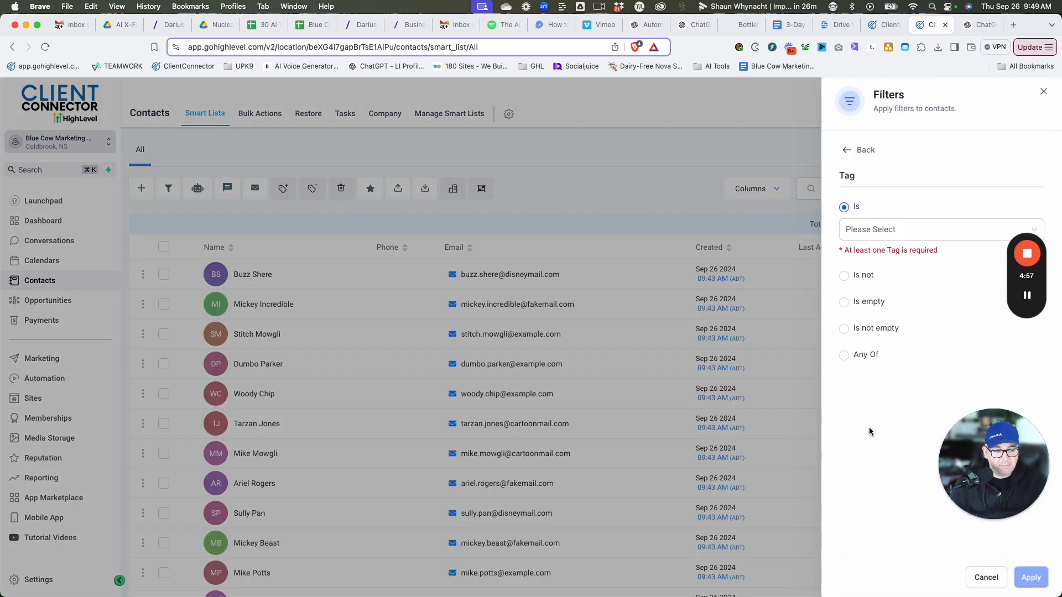
pyautogui.click(872, 236)
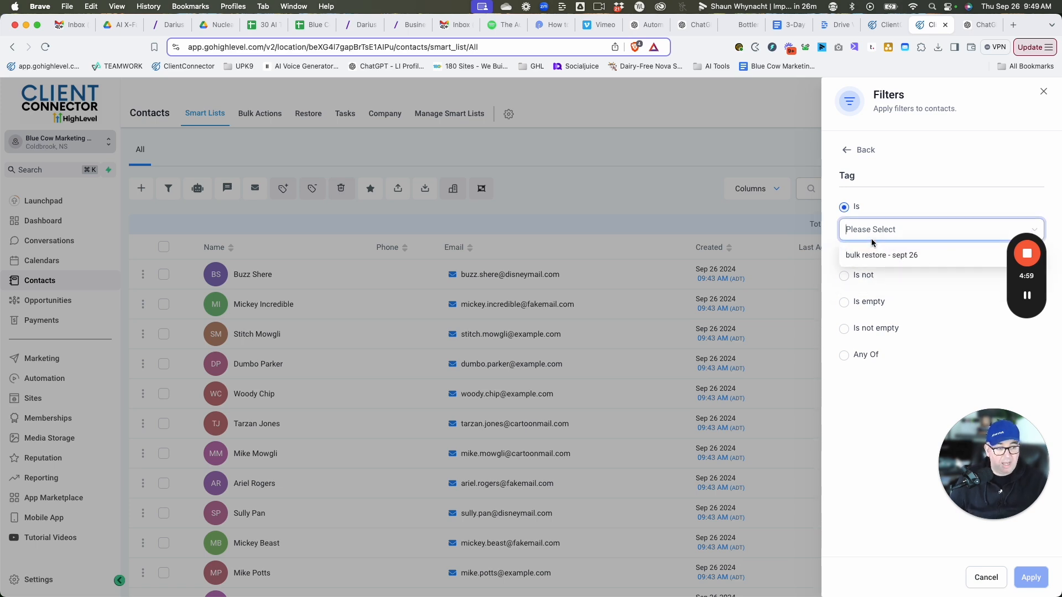
pyautogui.click(869, 256)
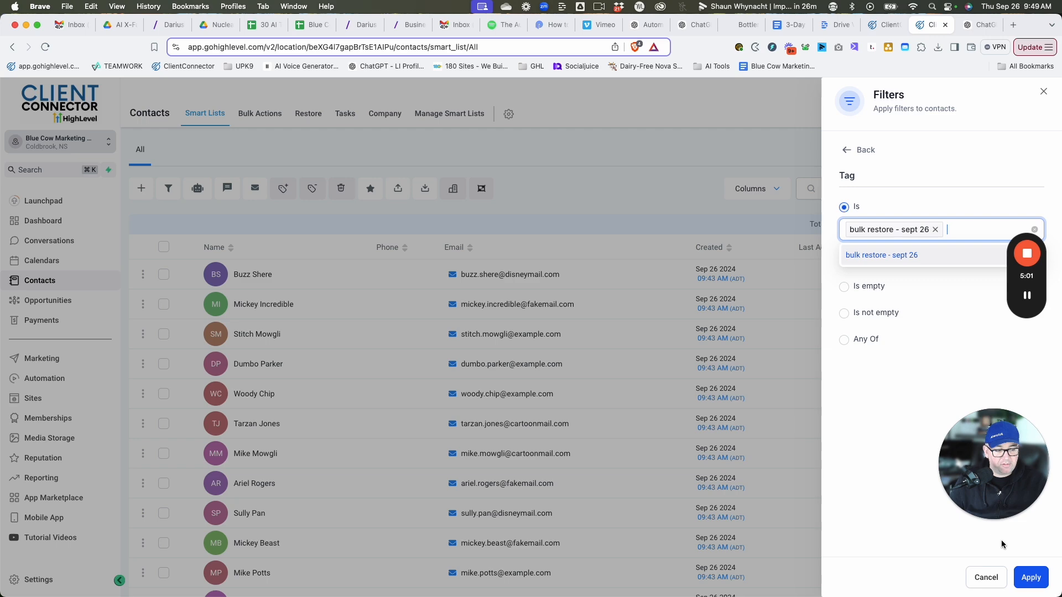
pyautogui.click(1032, 577)
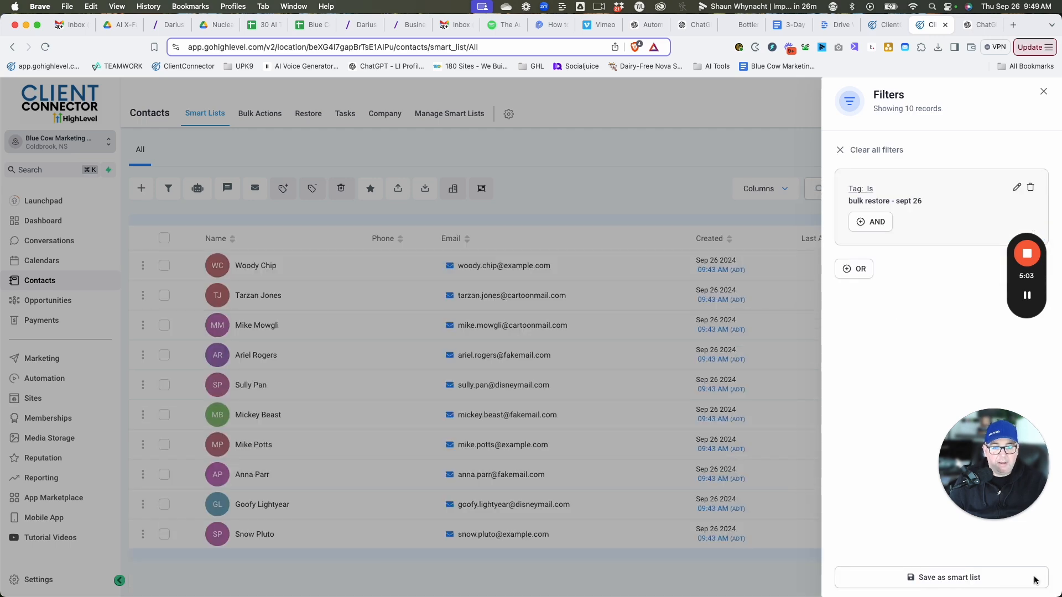
pyautogui.click(593, 201)
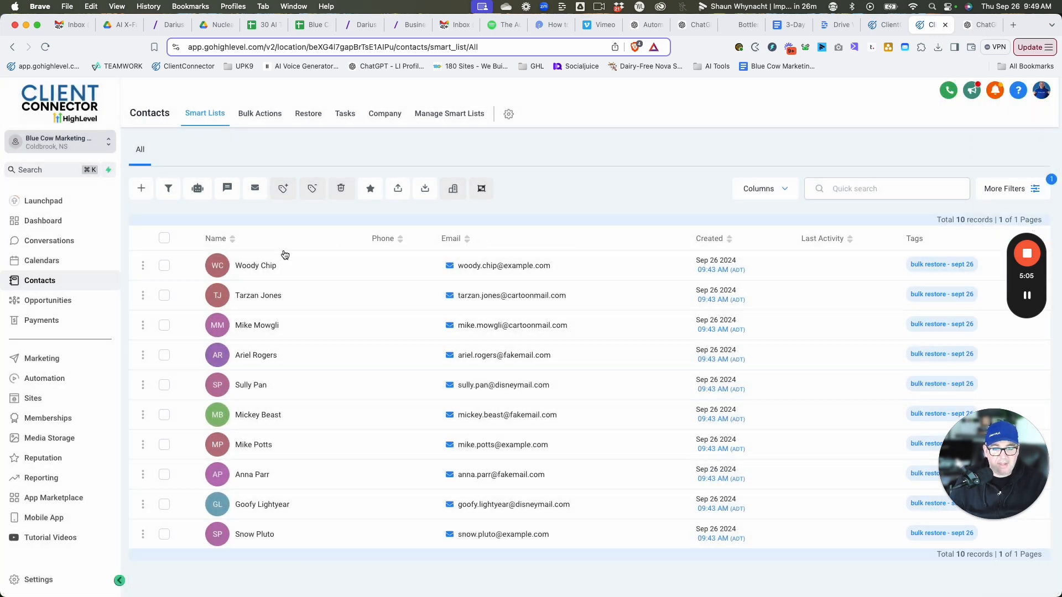